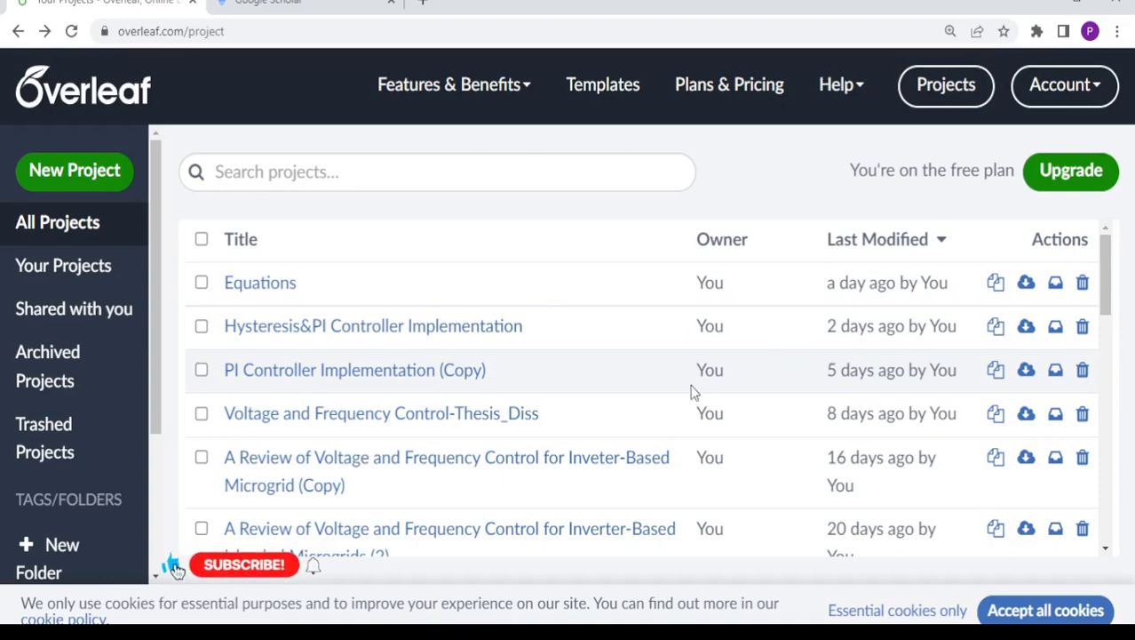
- Create a blank Overleaf project named 'References'
left_click(100, 174)
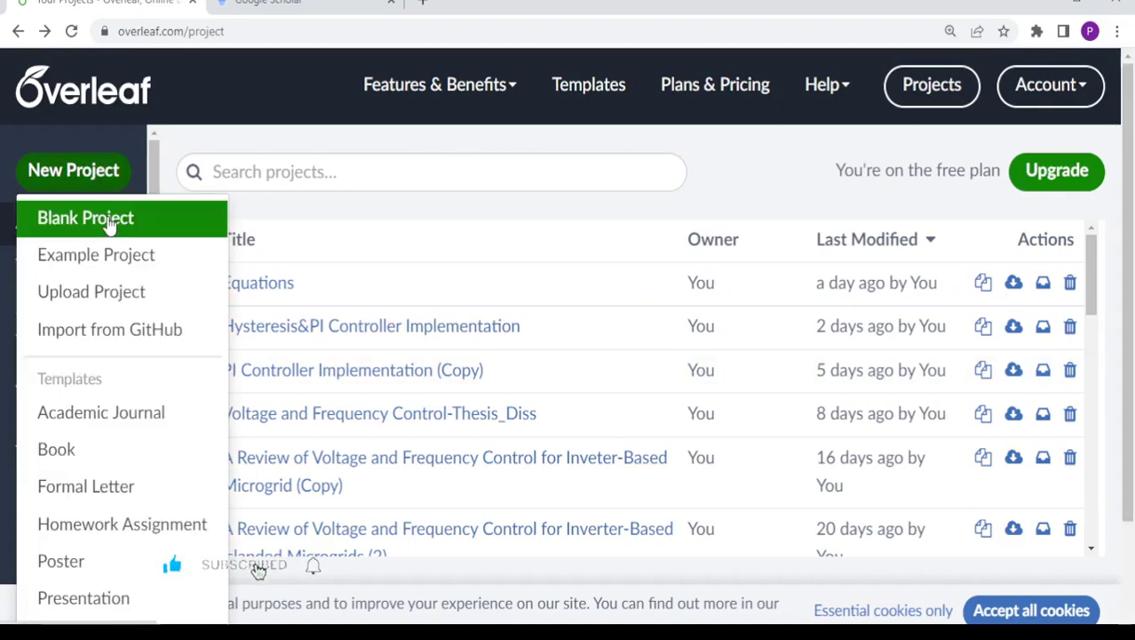
left_click(107, 220)
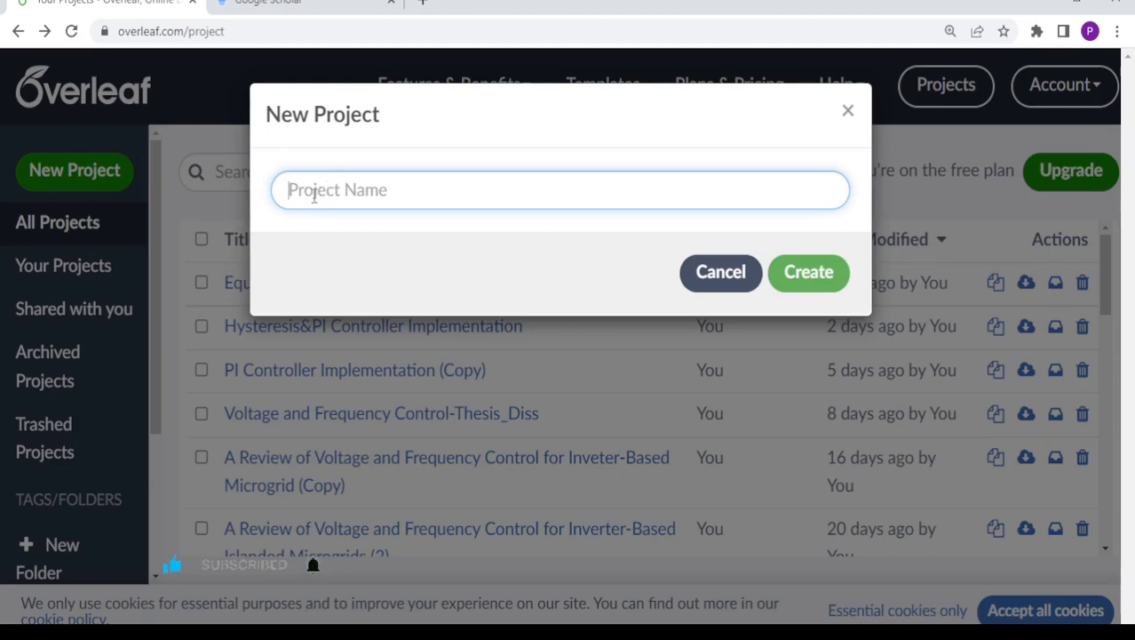
type("Refer")
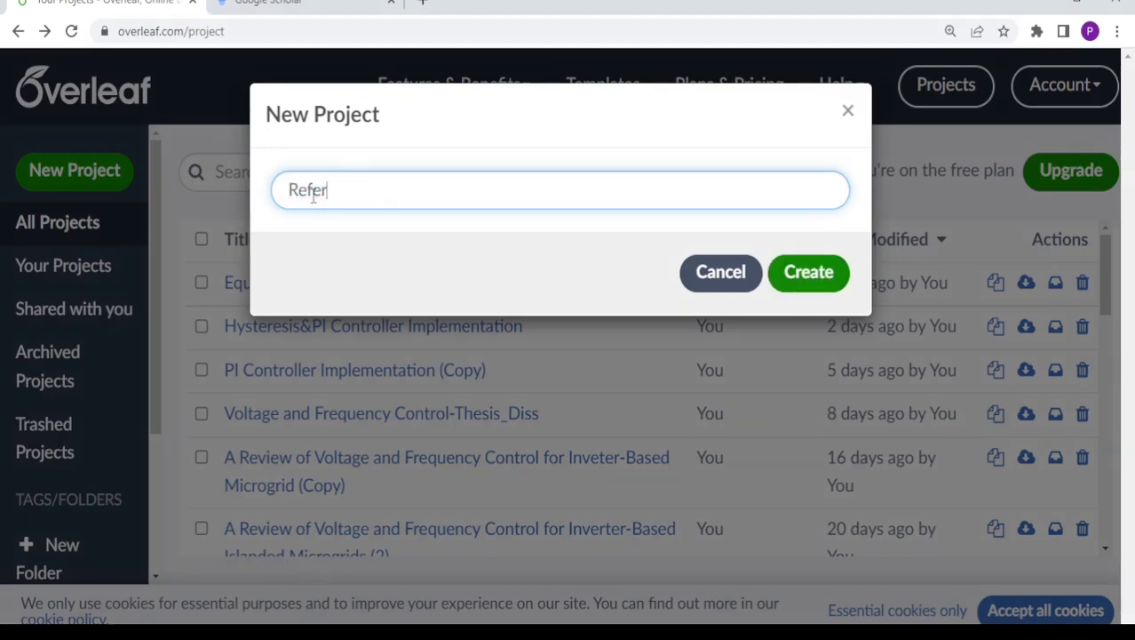
type("e")
type("nce")
type("s")
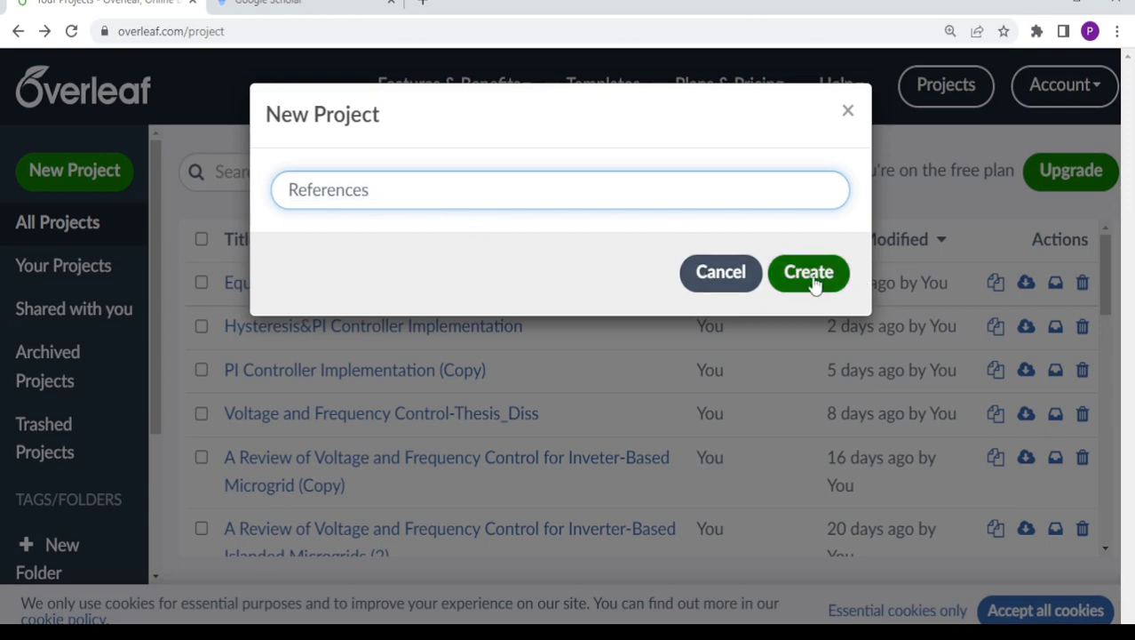
left_click(814, 279)
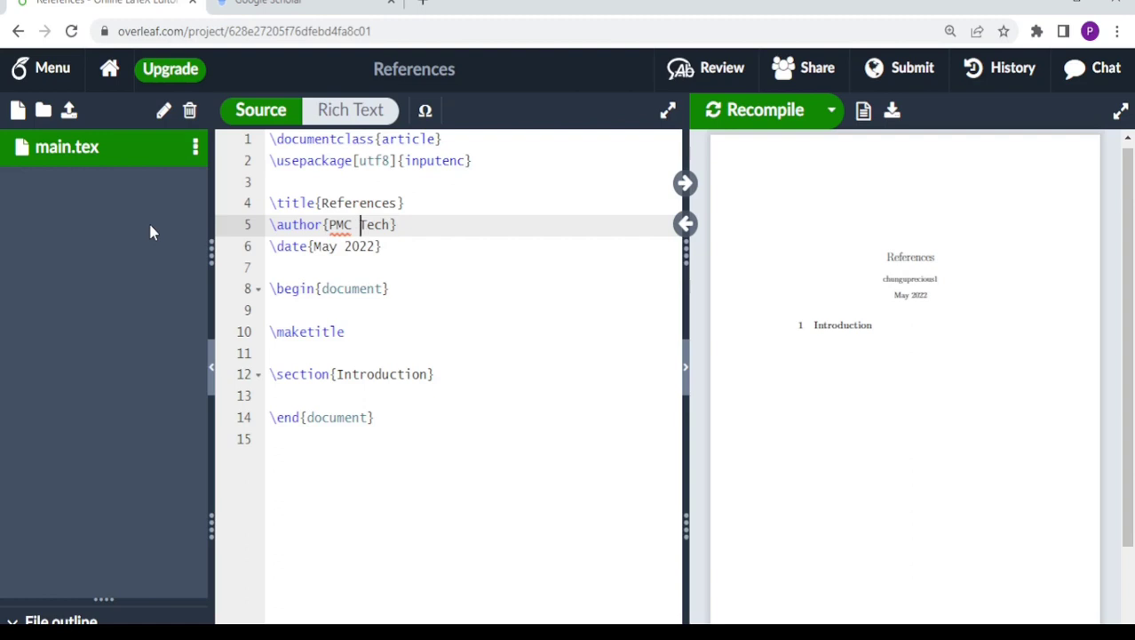
- Add an empty file named References.bib to the project
left_click(17, 112)
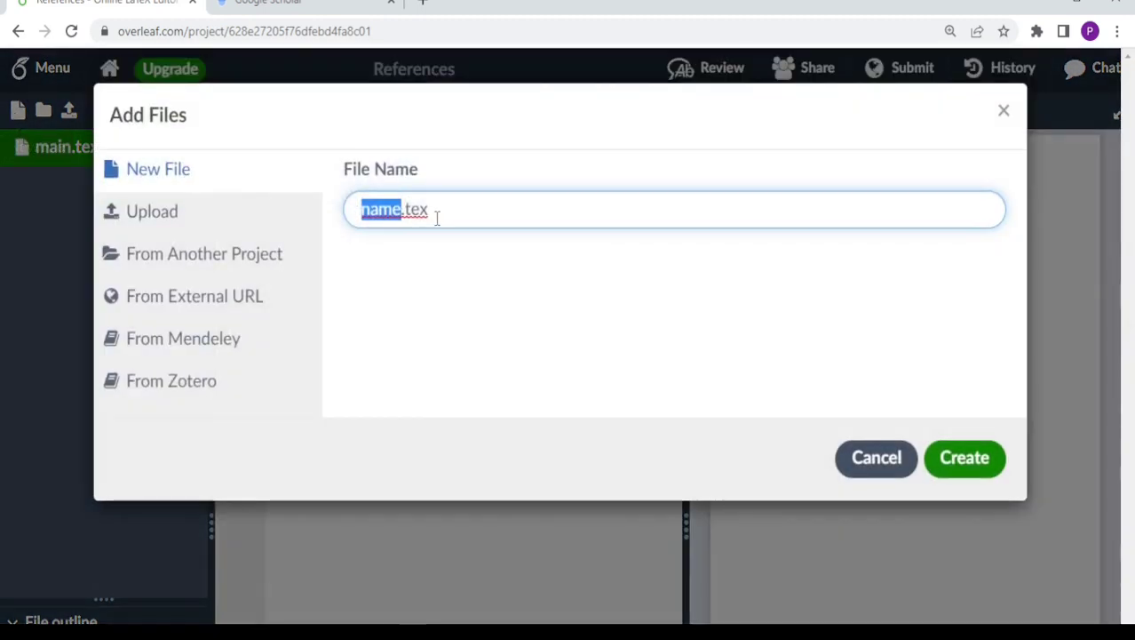
left_click(438, 219)
left_click_drag(438, 220, 360, 208)
type("References.bib")
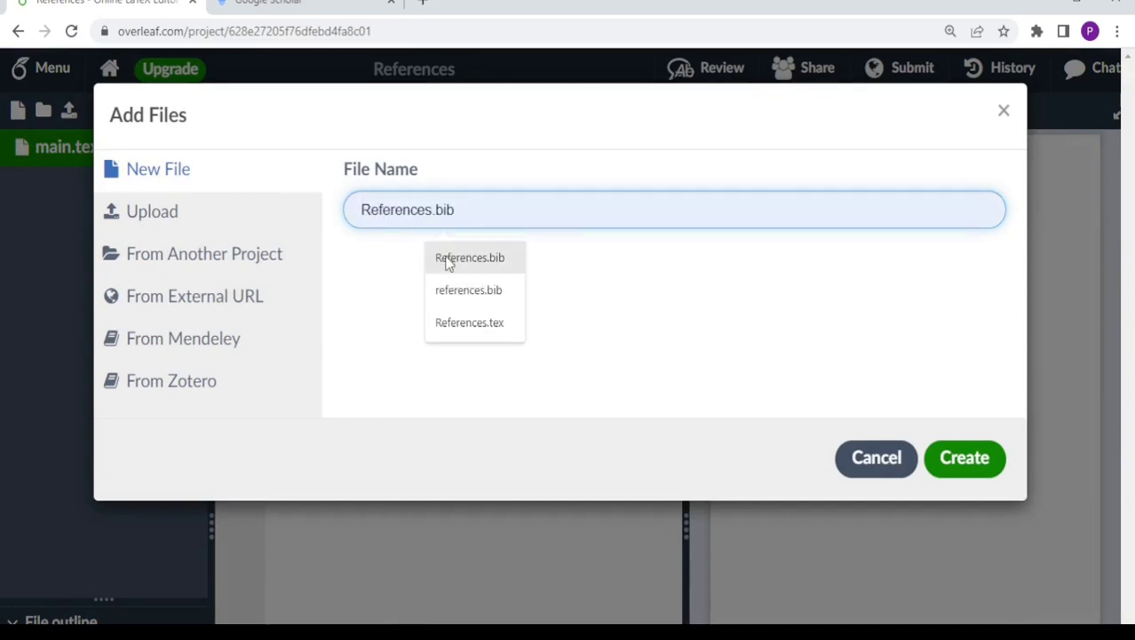
left_click(449, 259)
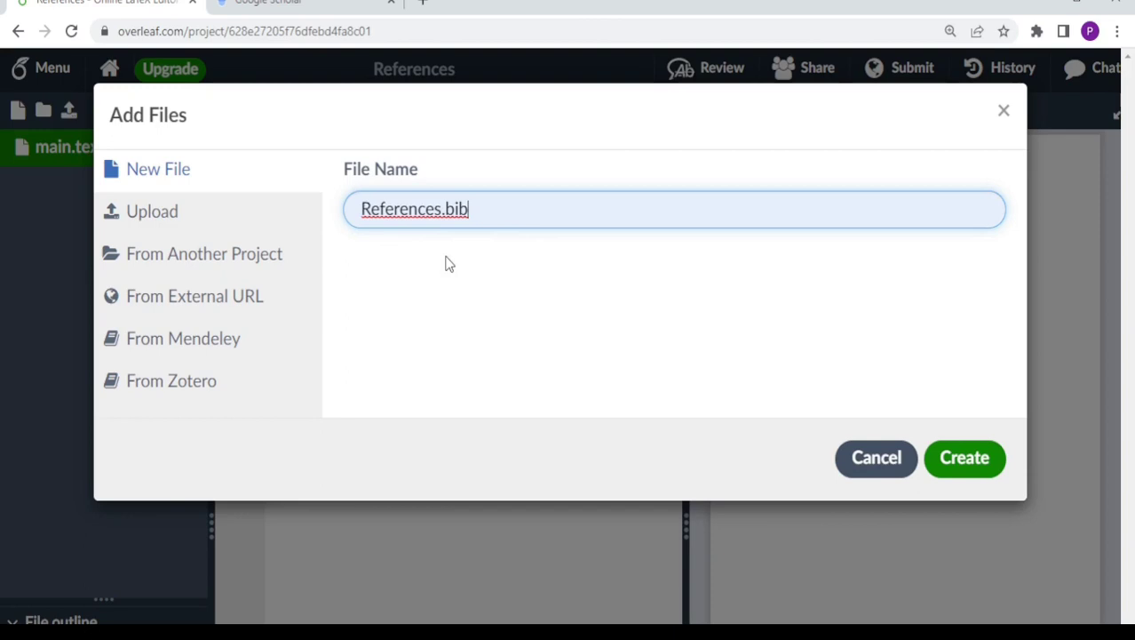
double_click(458, 209)
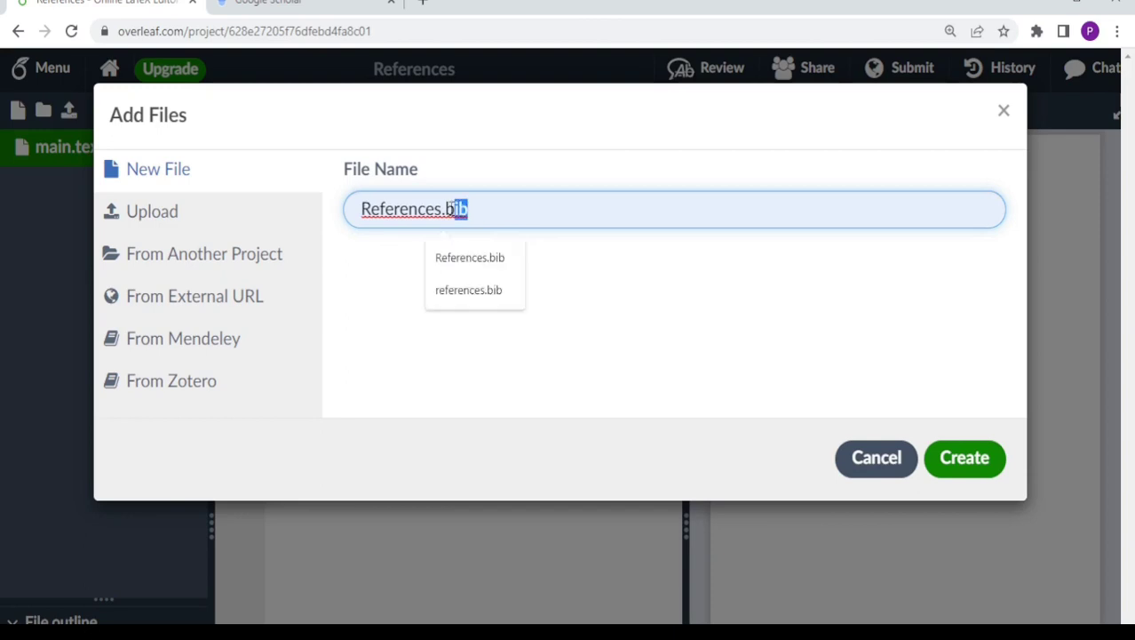
left_click(966, 459)
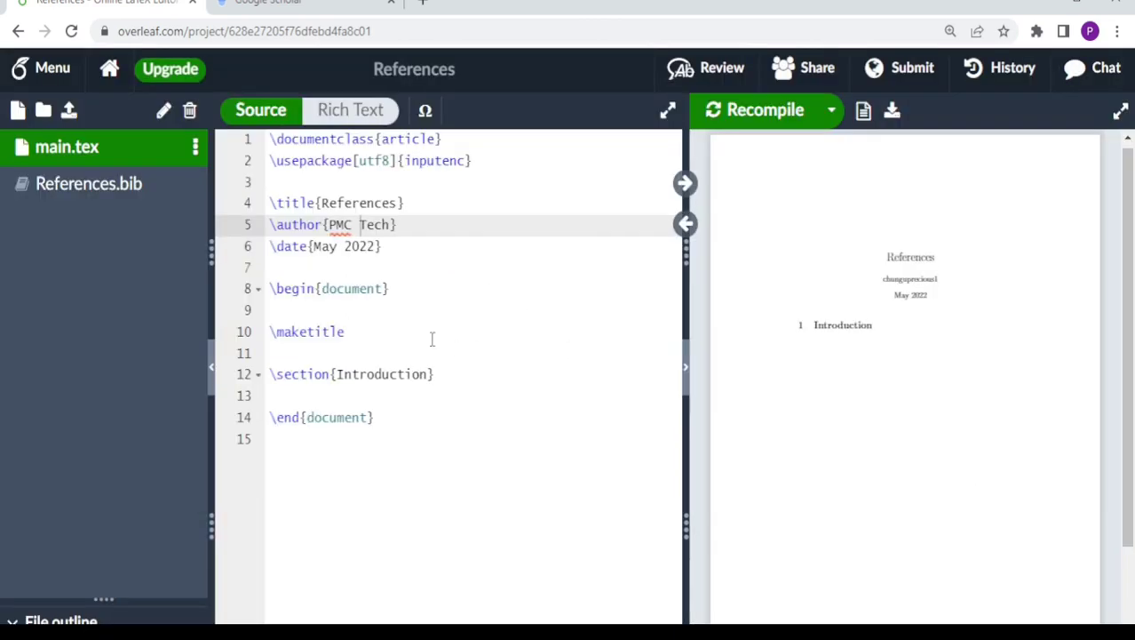
left_click(114, 187)
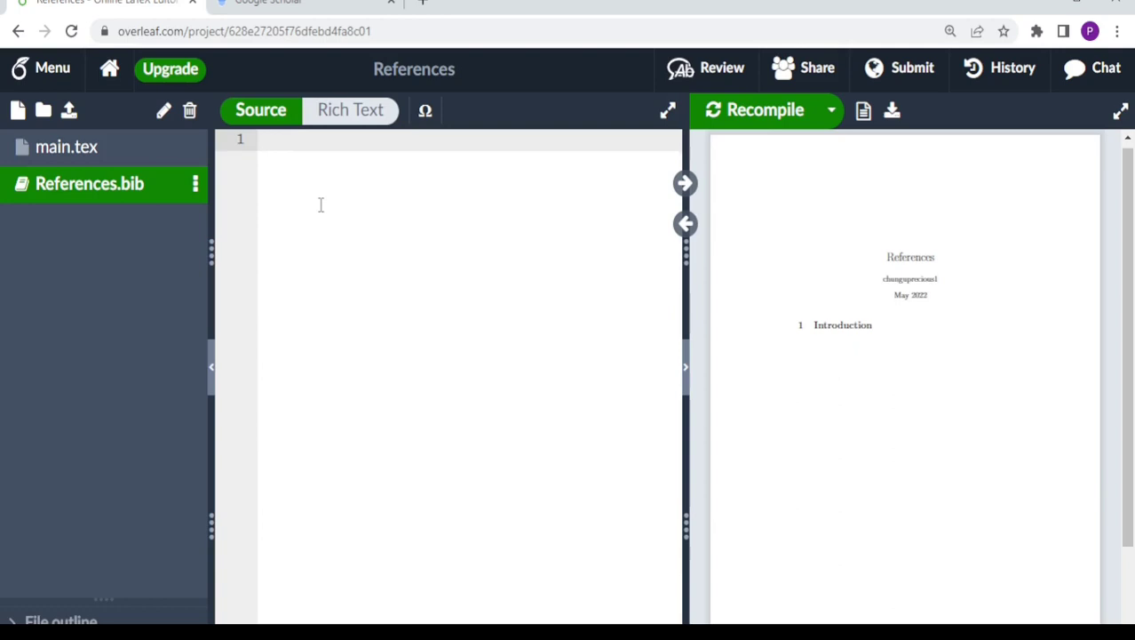
- Search Google Scholar for 'ieeetran latex package' and show the IEEEtran paper's BibTeX entry
left_click(262, 6)
left_click(385, 241)
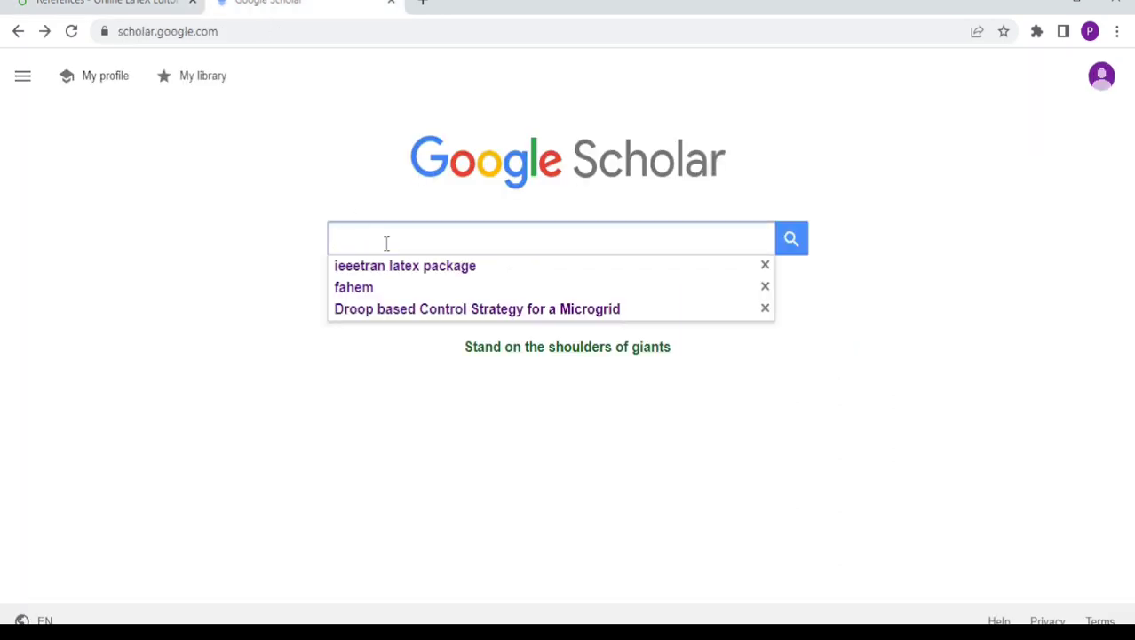
left_click(380, 270)
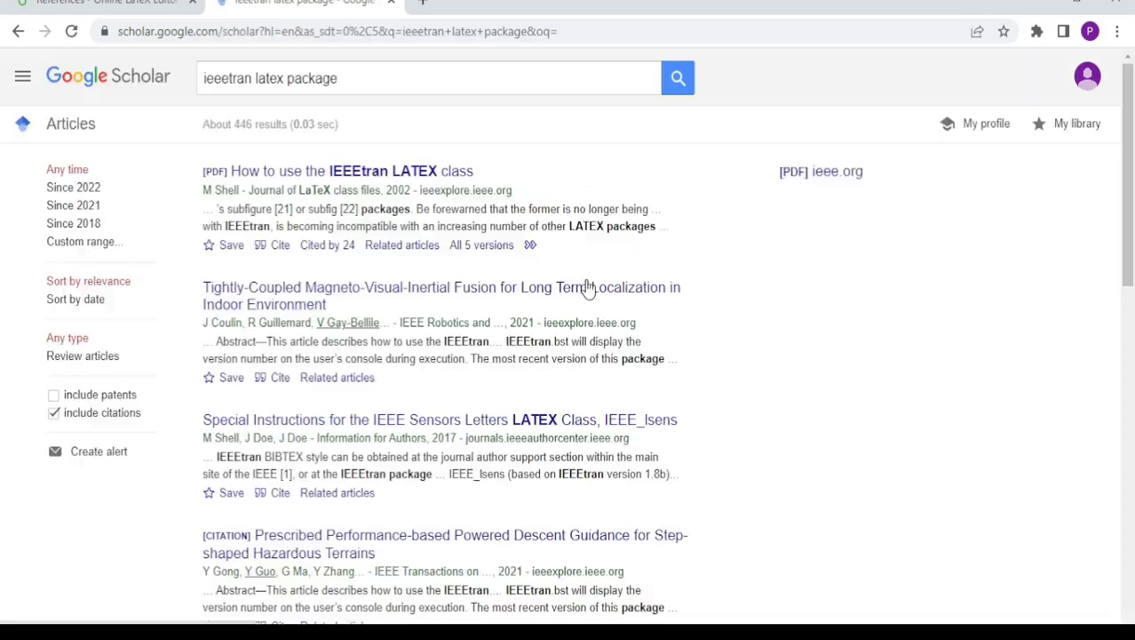
left_click(279, 246)
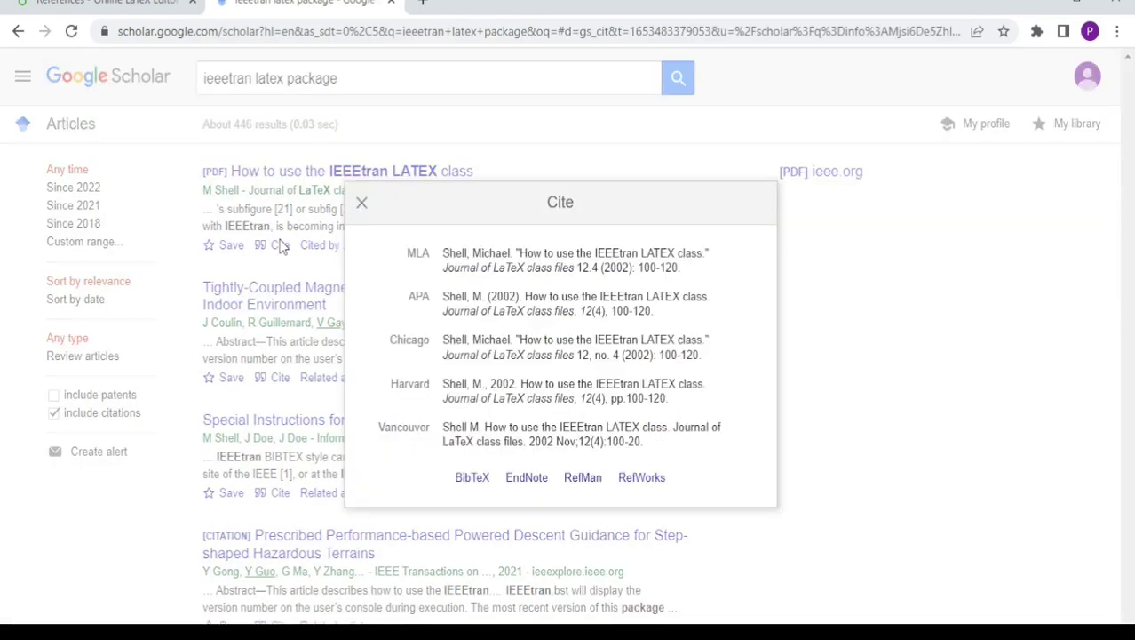
left_click(477, 481)
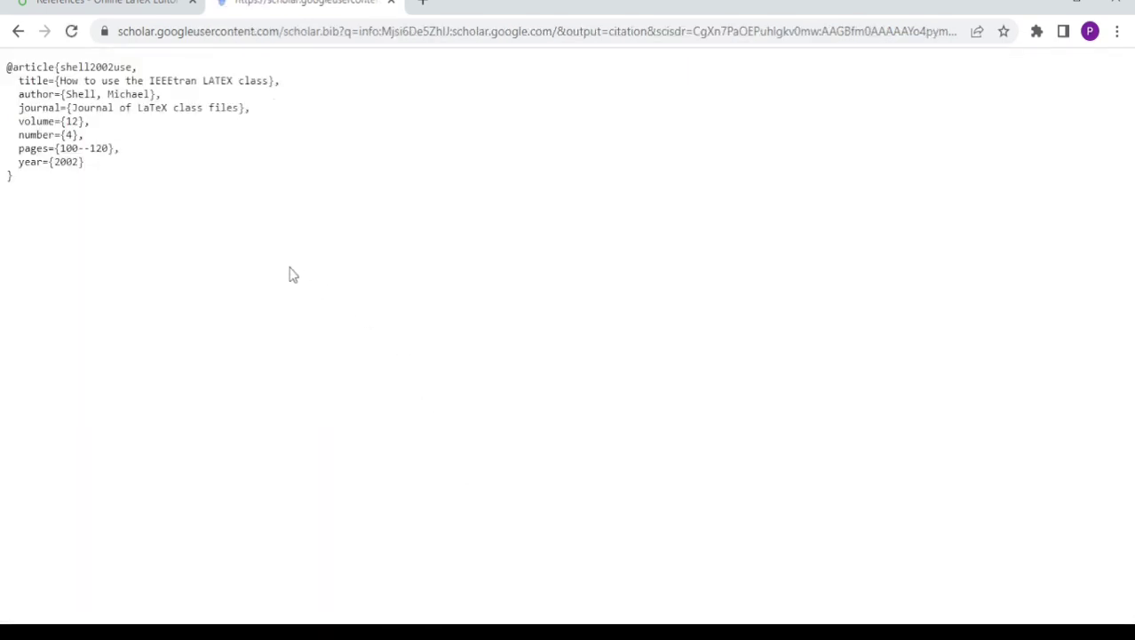
- Copy the whole BibTeX entry and paste it into References.bib
key("ctrl+a")
key("ctrl+c")
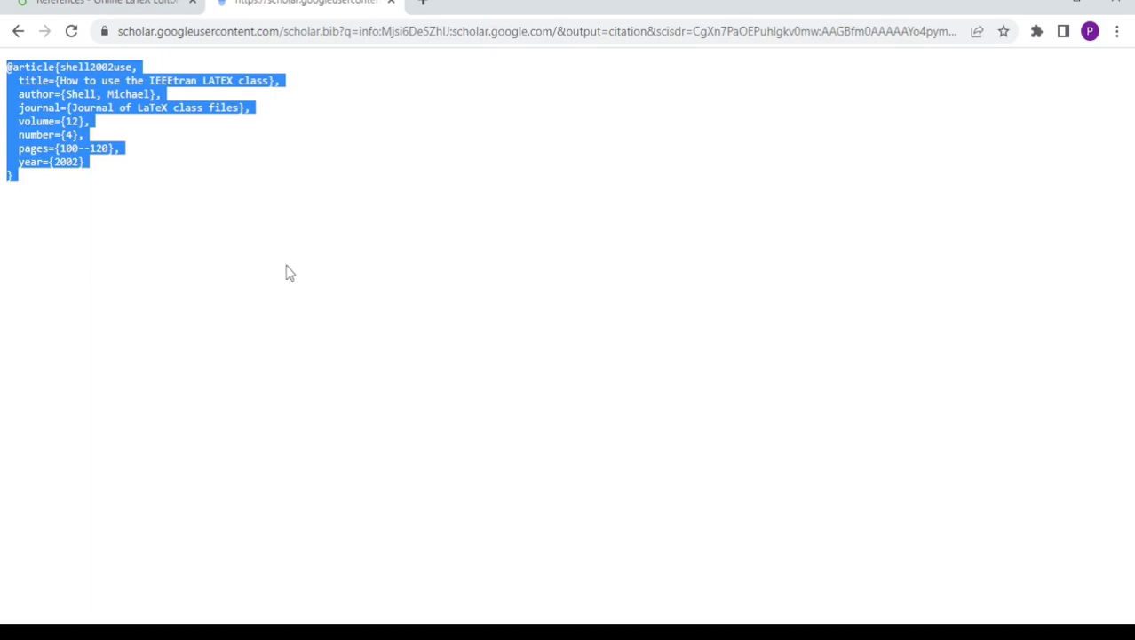
left_click(98, 3)
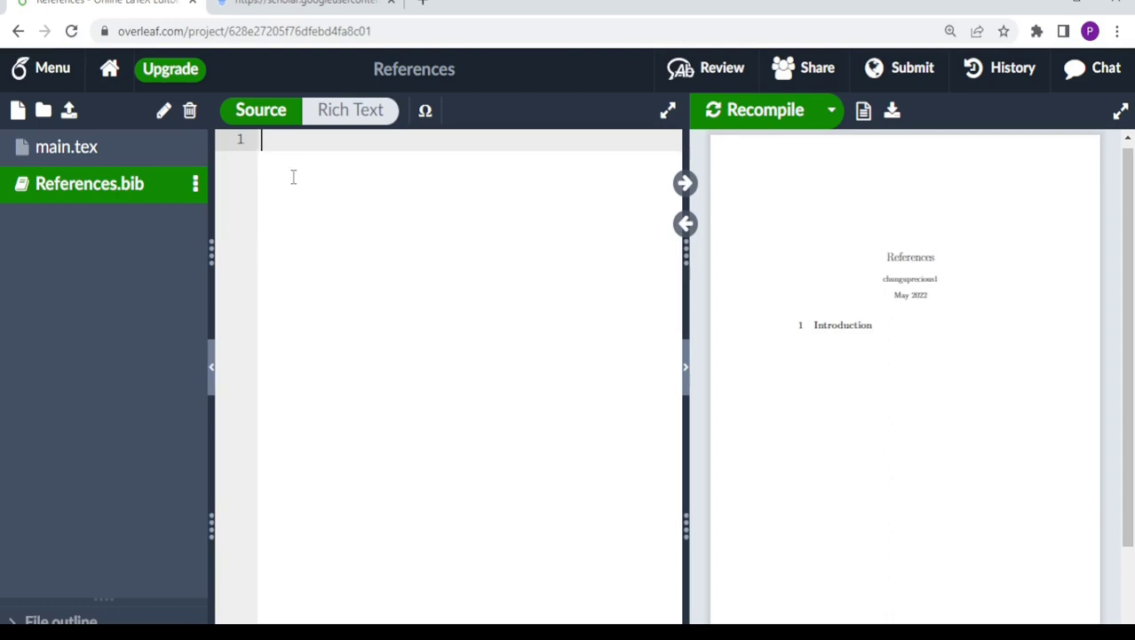
key("ctrl+v")
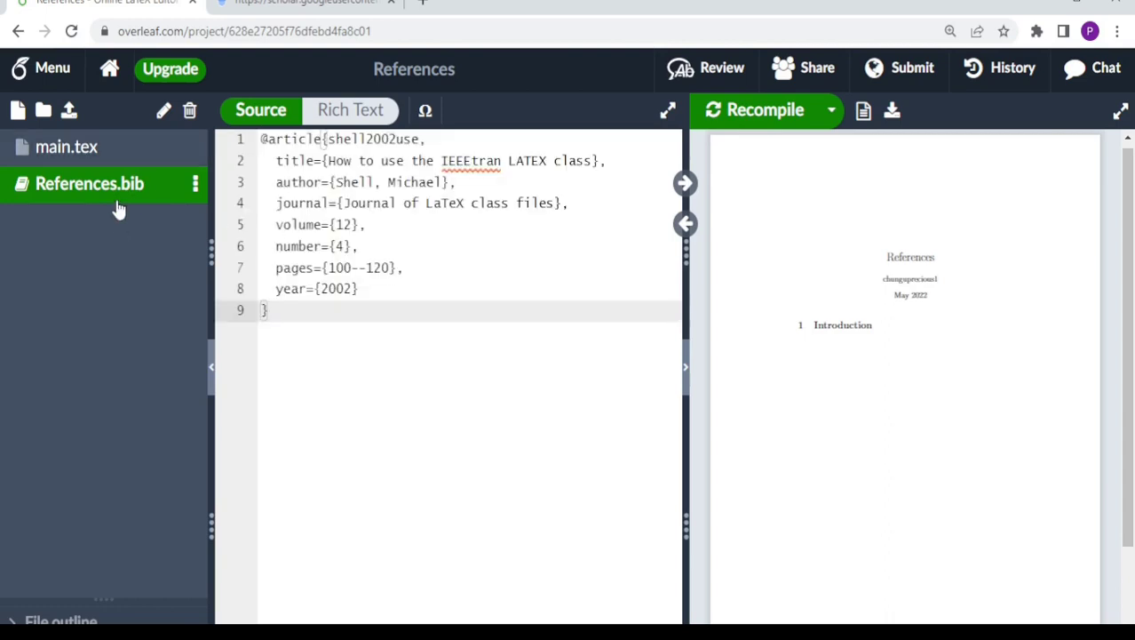
- Paste the Word literature-survey paragraph on line 13 under Introduction, followed by a new line
left_click(96, 149)
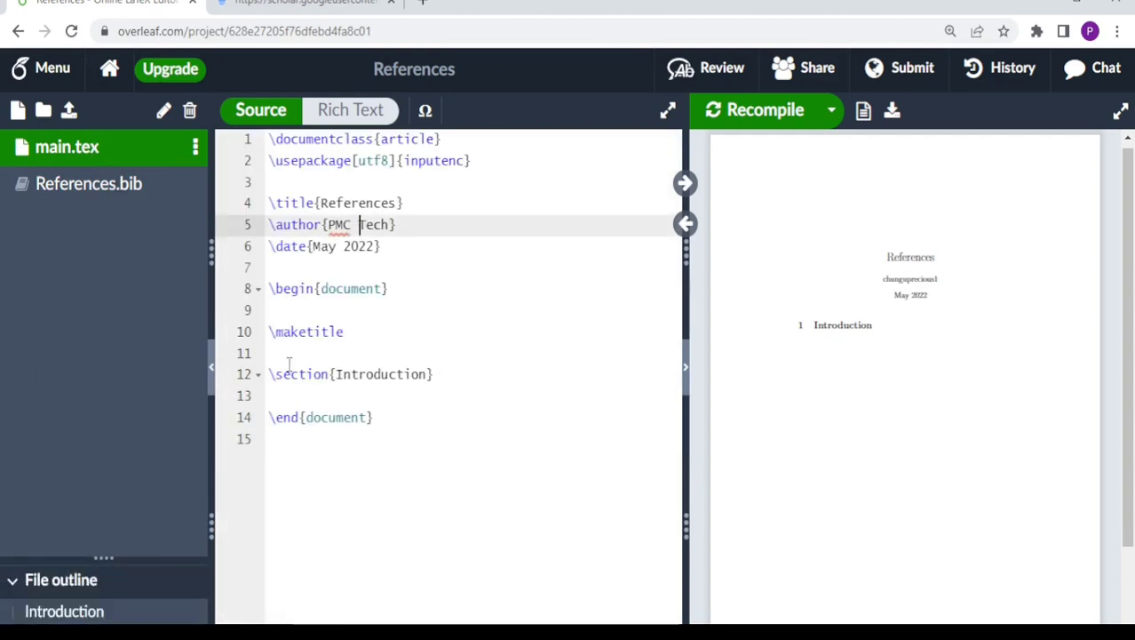
left_click(283, 393)
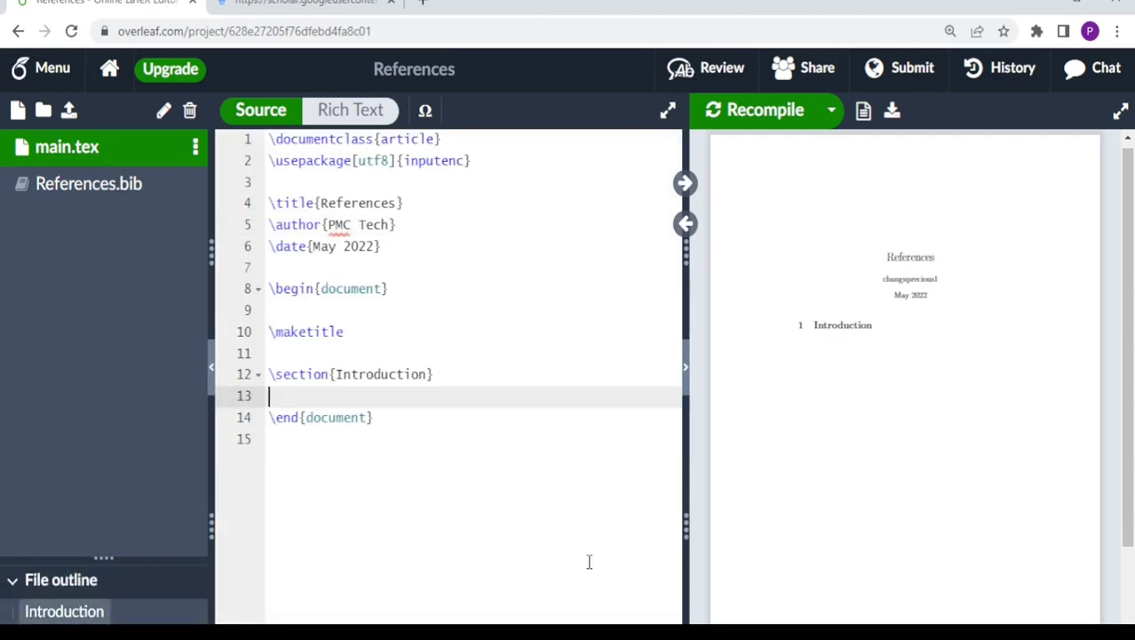
left_click(634, 547)
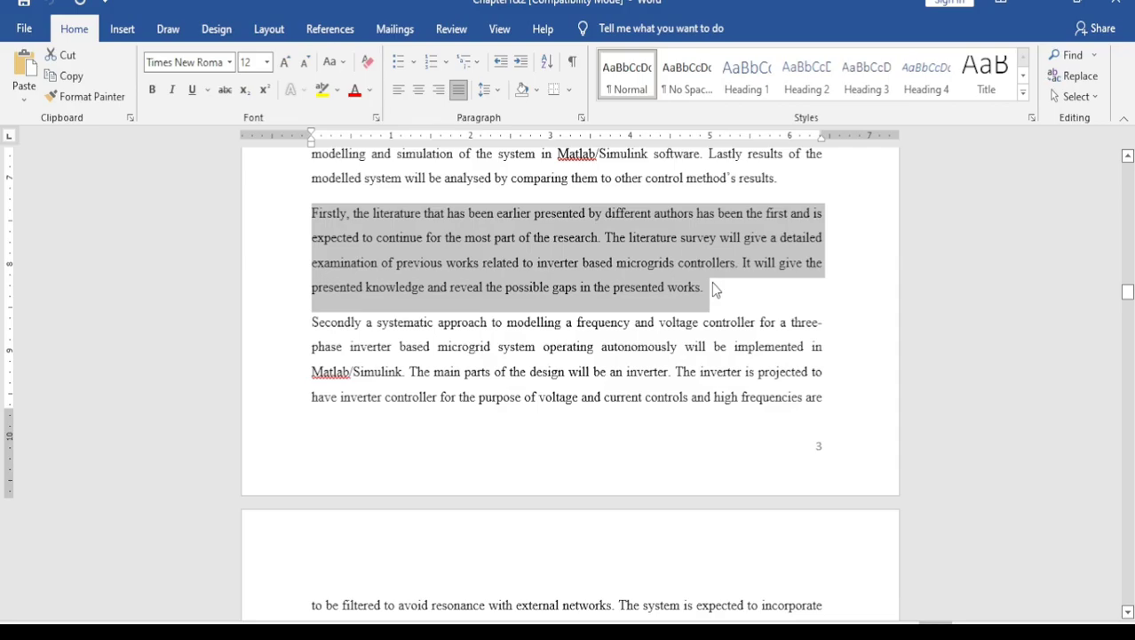
key("alt+Tab")
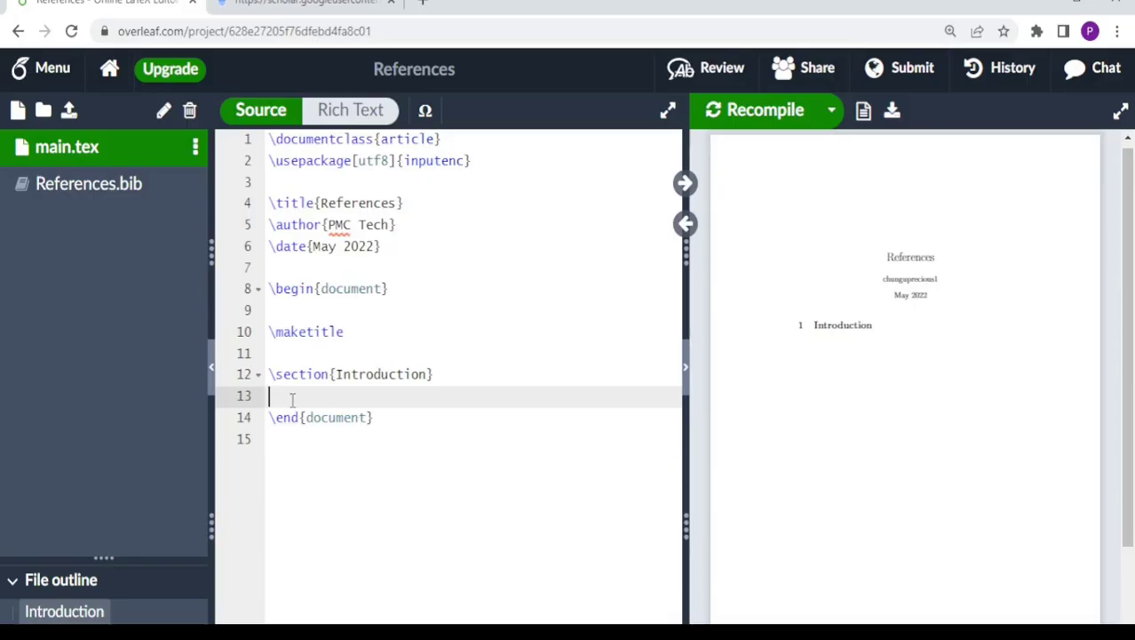
type("Firstly, the literature that has been earlier presented by different authors has been the first and is expected to continue for the most part of the research. The literature survey will give a detailed examination of previous works related to inverter based microgrids controllers. It will give the presented knowledge and reveal the possible gaps in the presented works.")
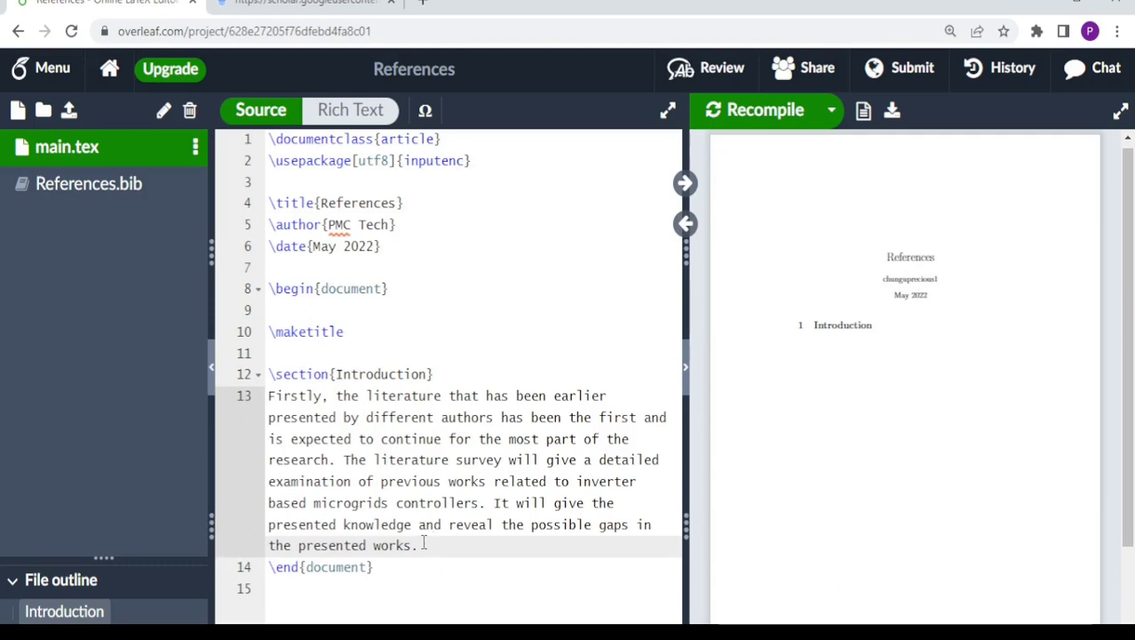
key("Return")
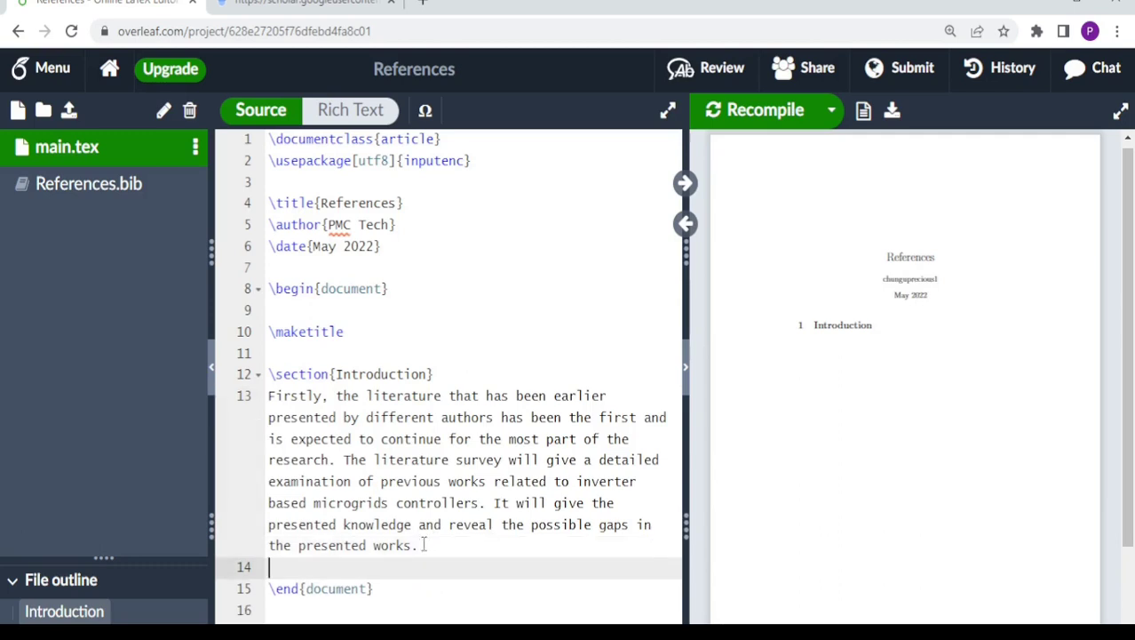
- Add \bibliography{References} on line 14 of main.tex
type("\\")
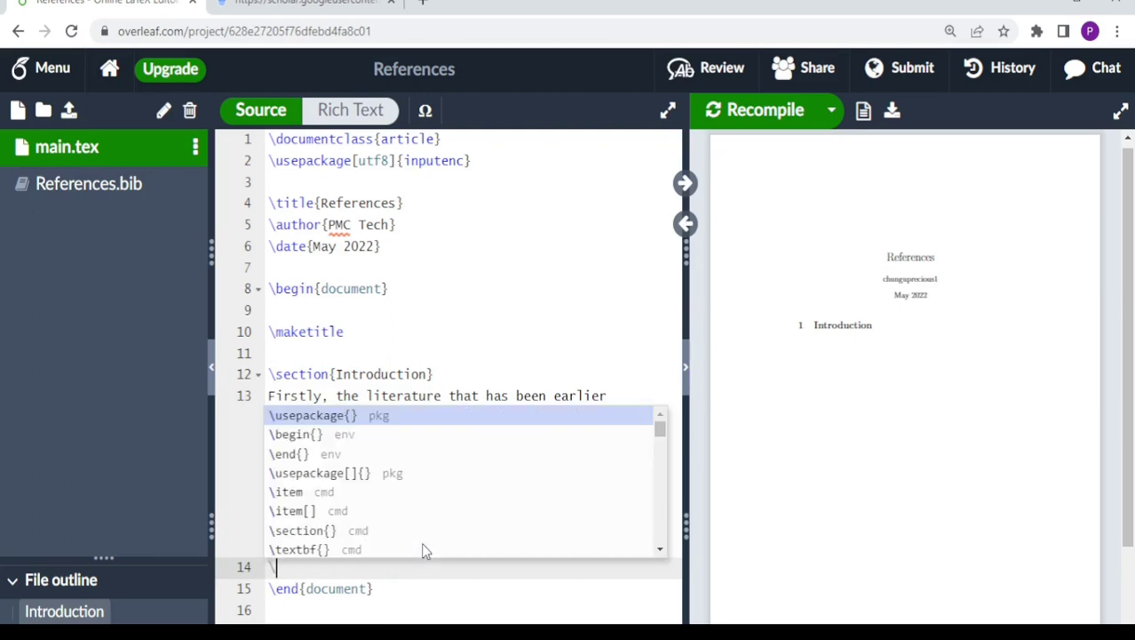
type("bi")
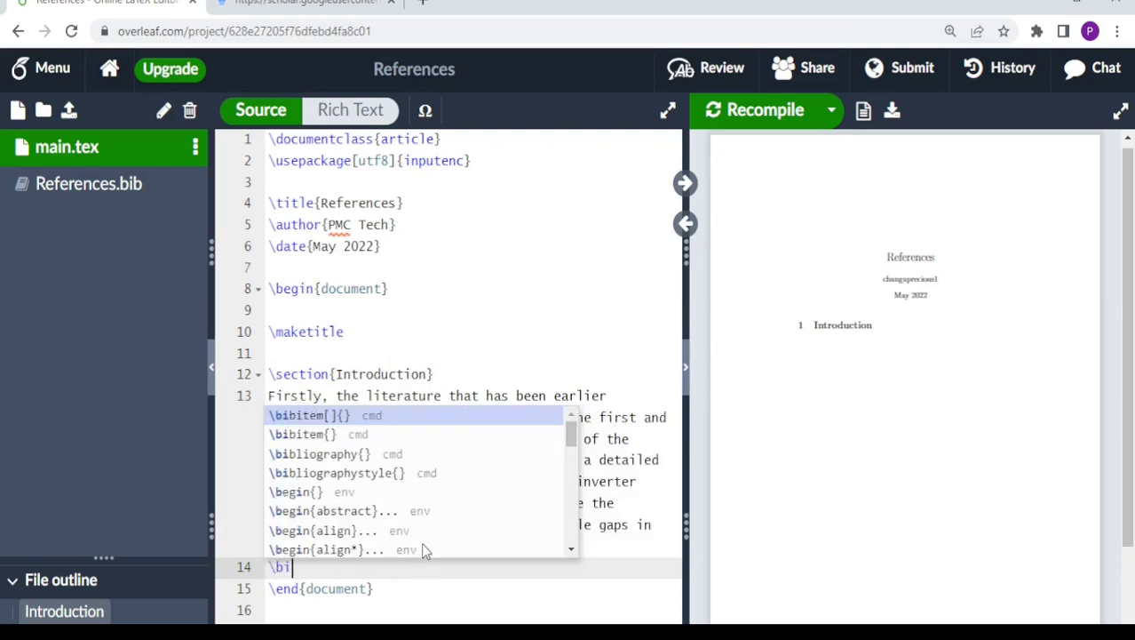
type("b")
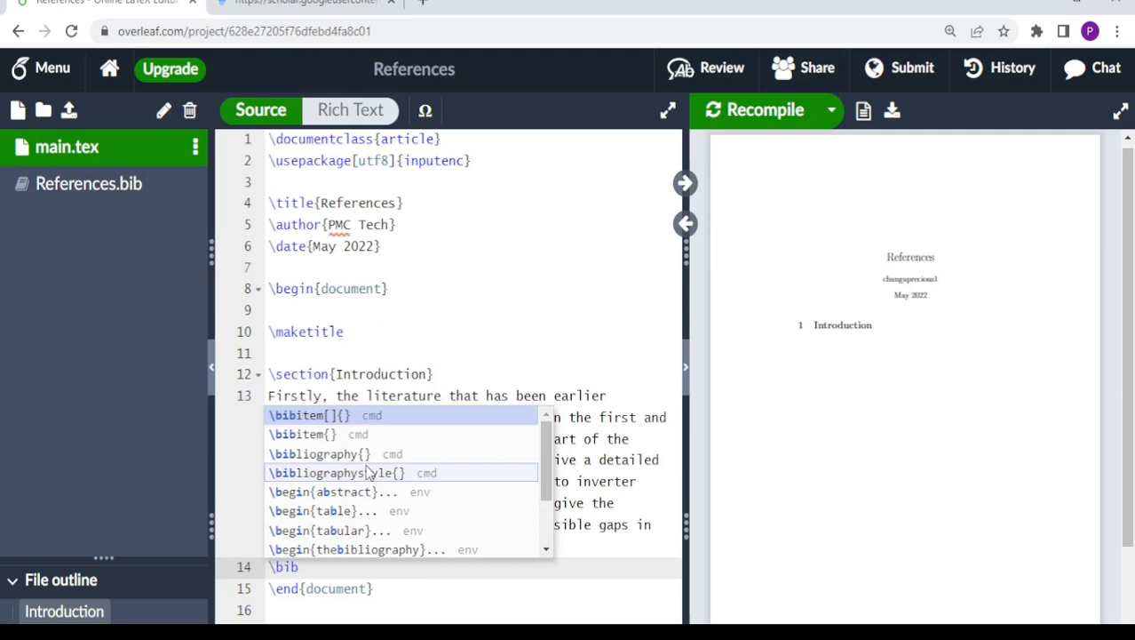
left_click(365, 455)
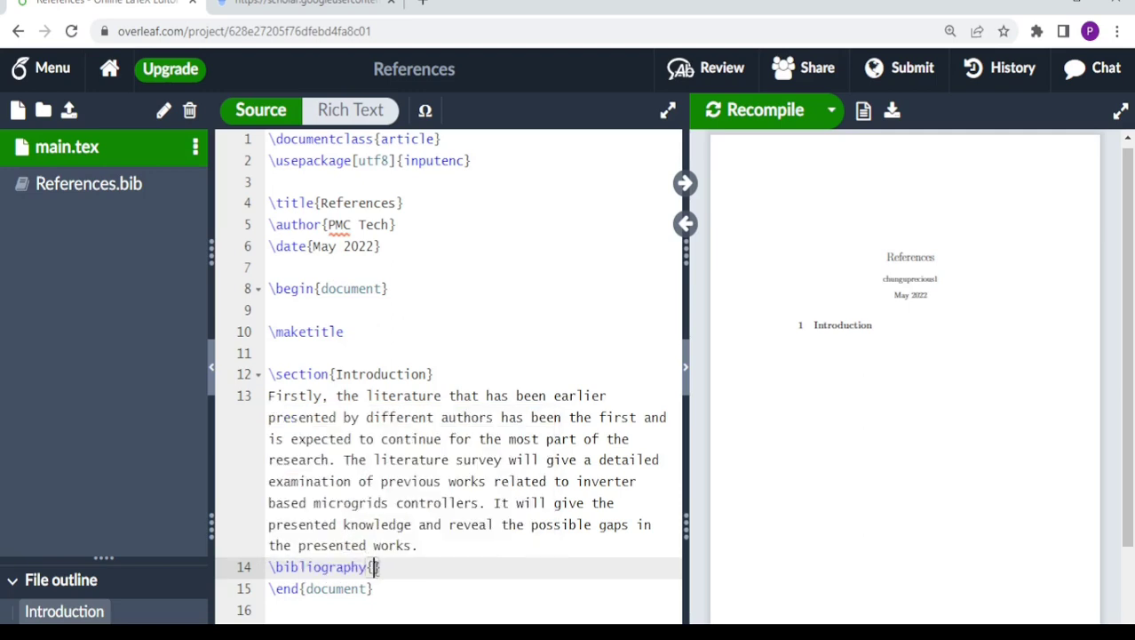
type("Referen")
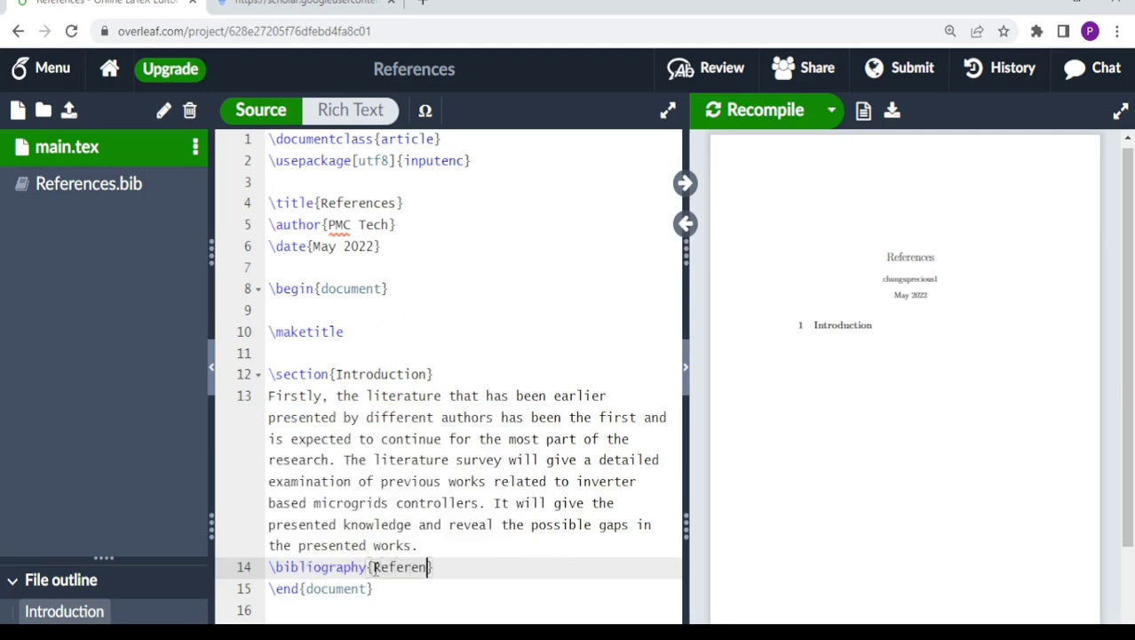
type("ces")
key("End")
key("Return")
- Add \bibliographystyle{plain} on line 15
type("\\")
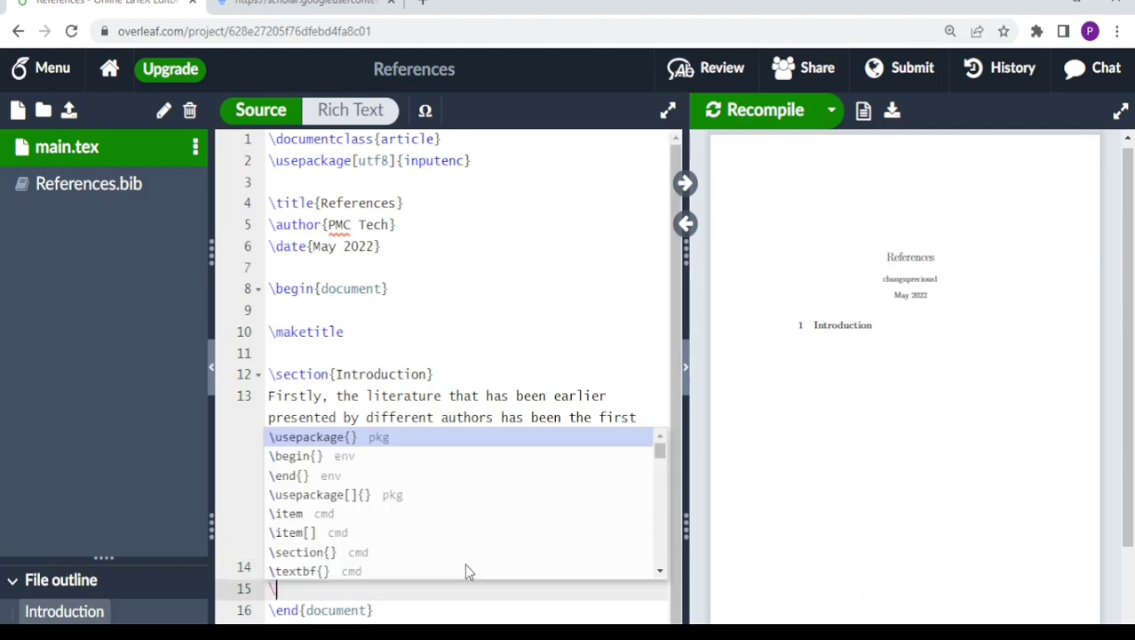
type("b")
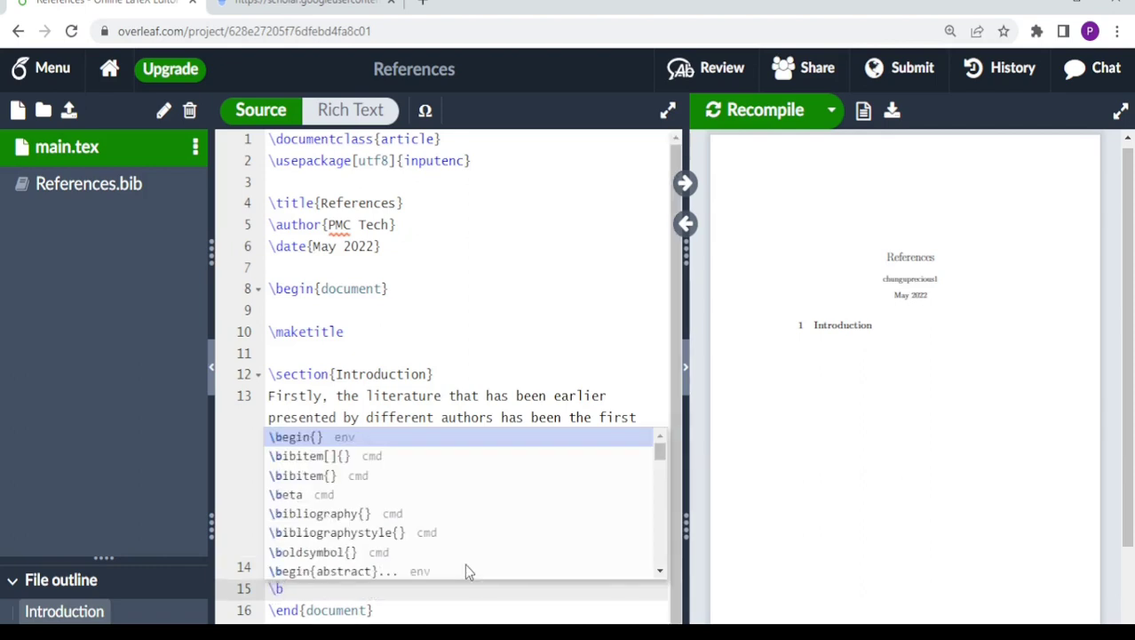
type("i")
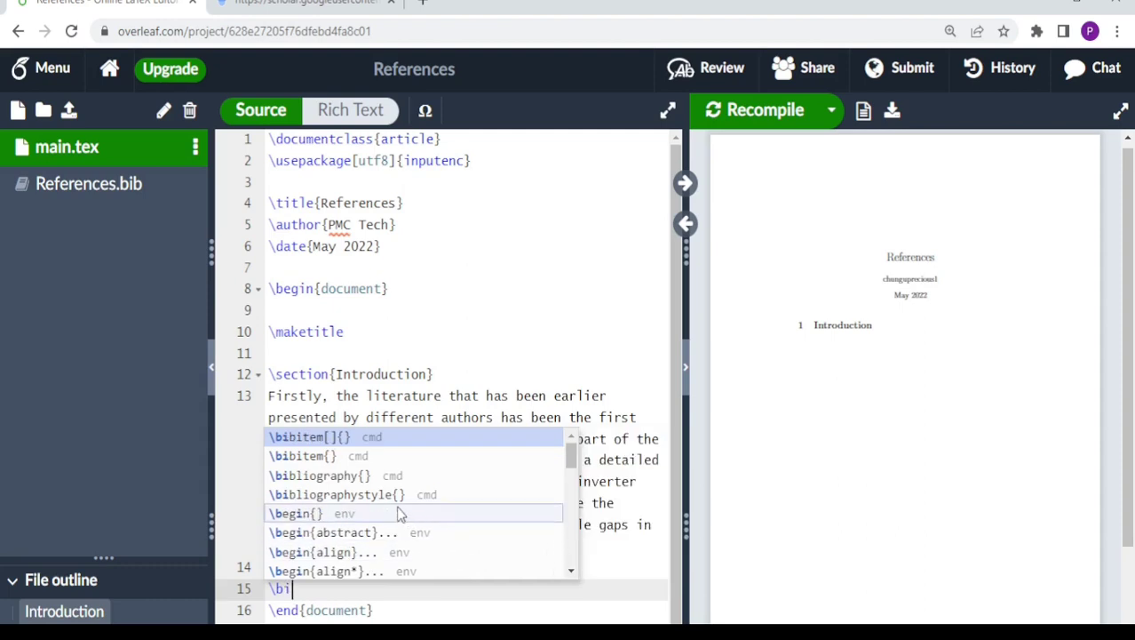
left_click(392, 500)
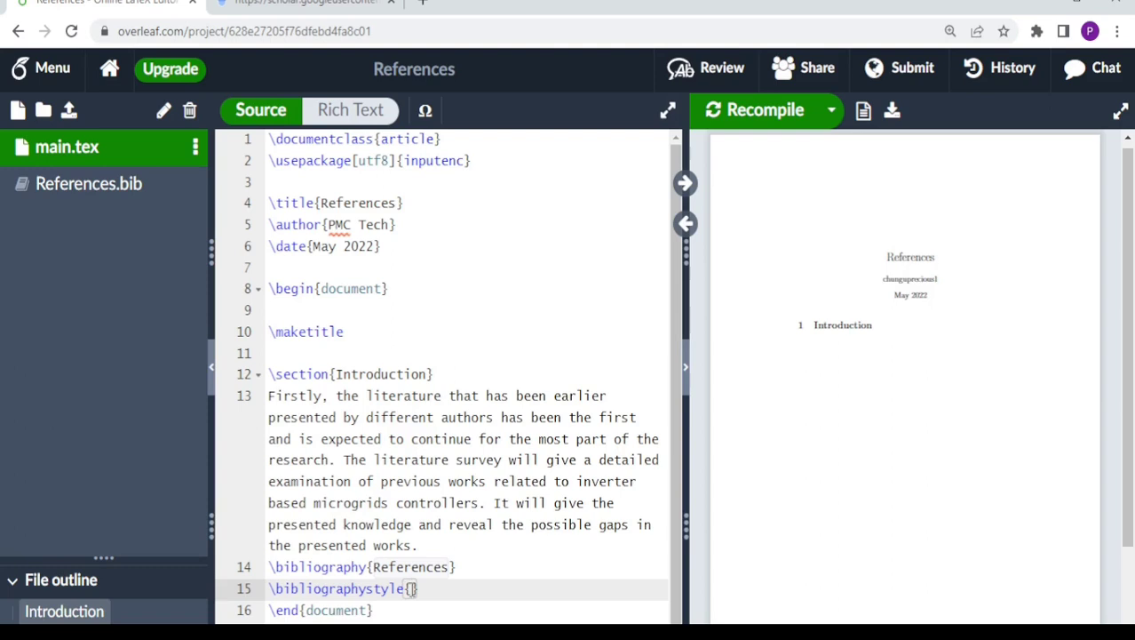
type("pla")
type("in")
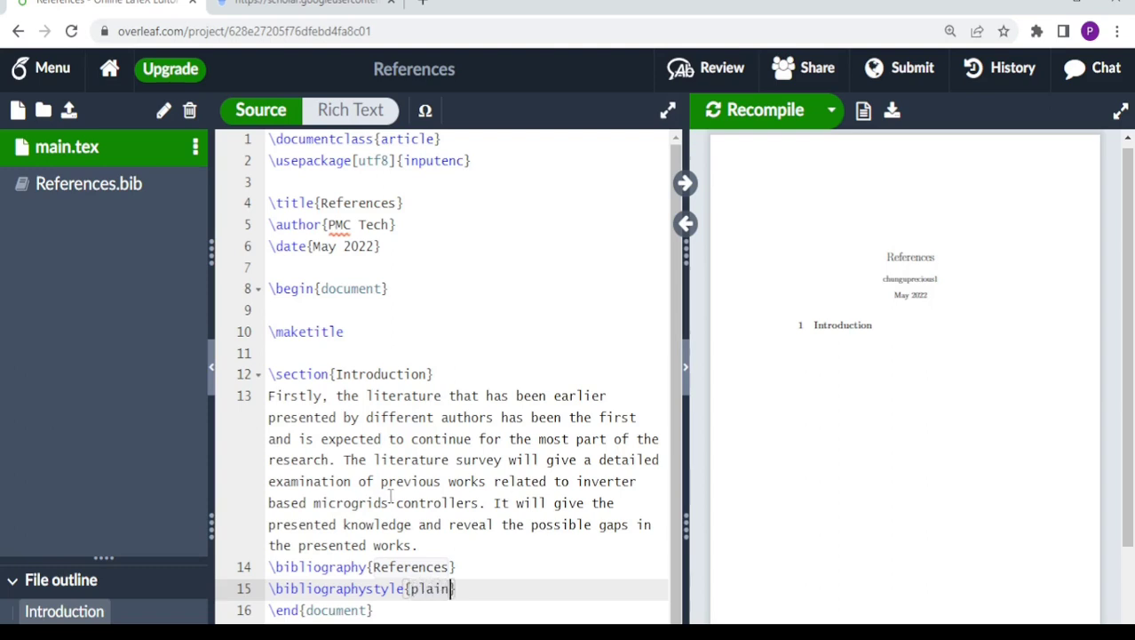
left_click(414, 546)
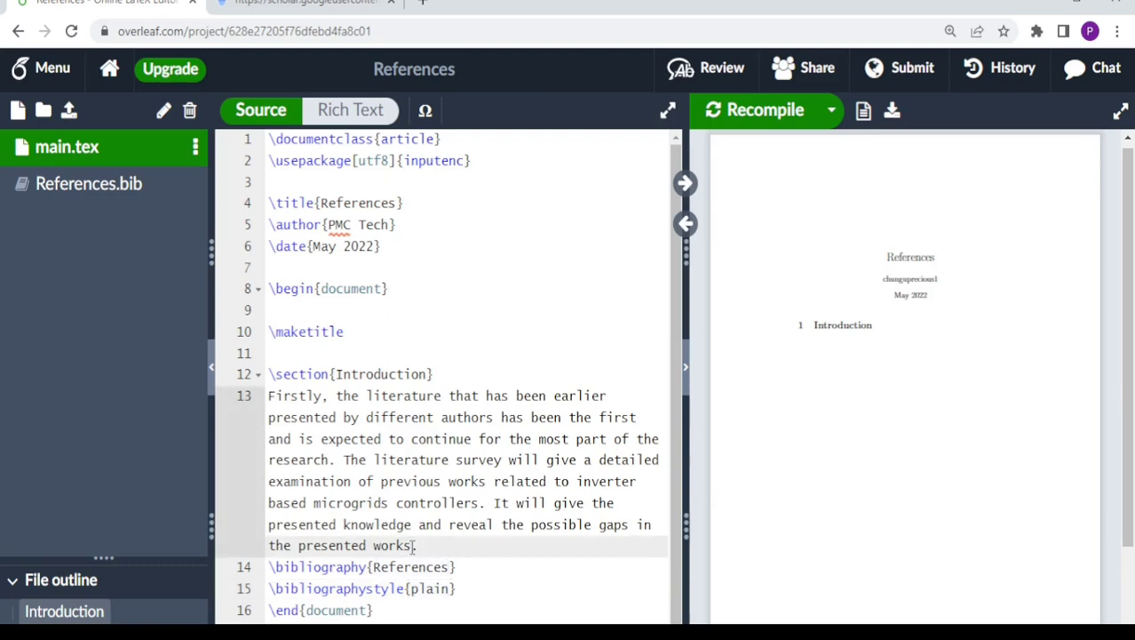
- Add \cite{shell2002use} after 'works' in the Introduction paragraph and recompile
left_click(122, 177)
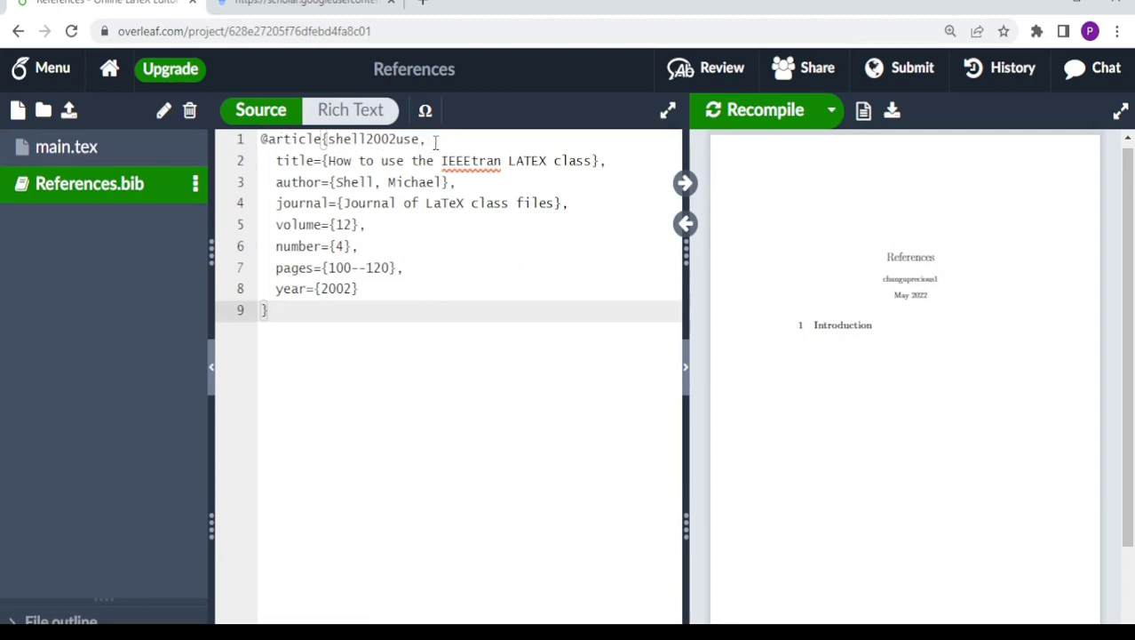
left_click(89, 151)
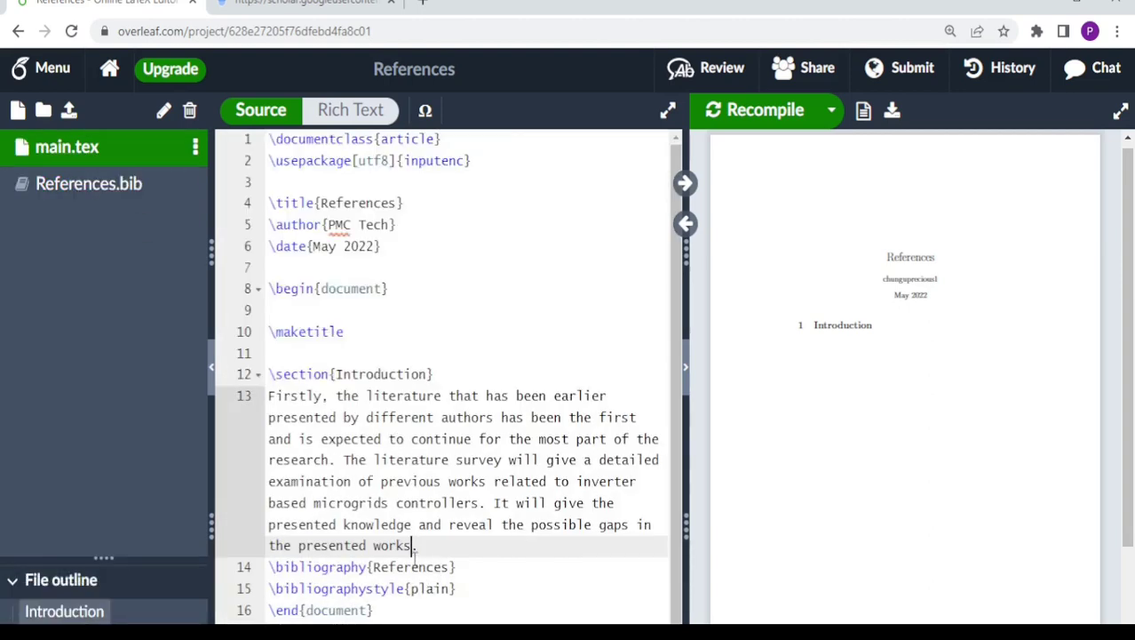
type("\\")
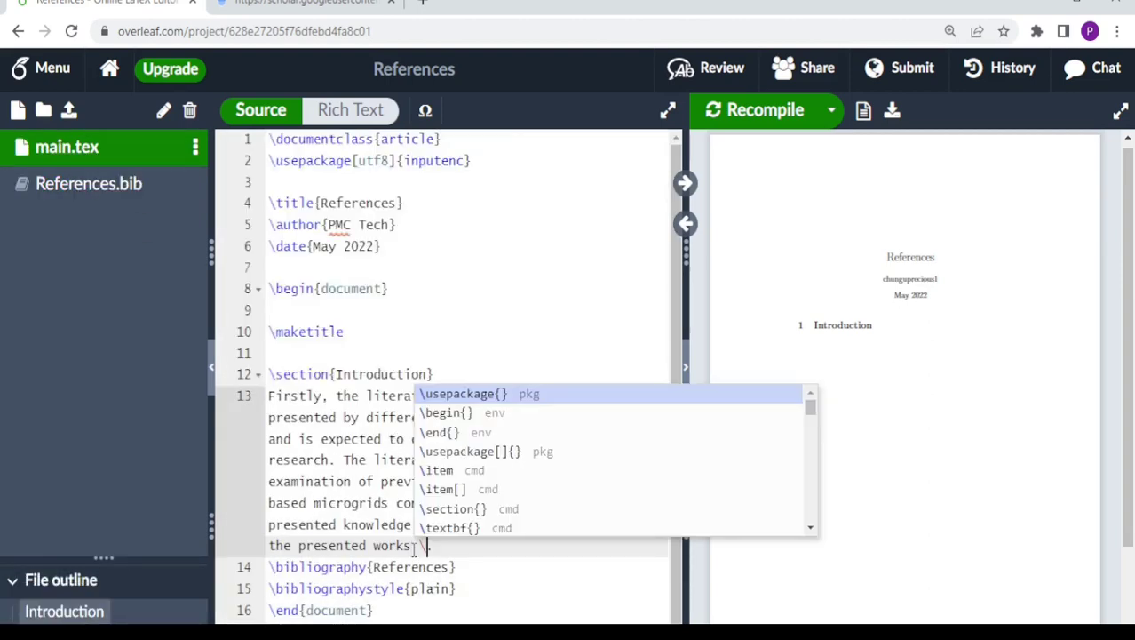
type("cite")
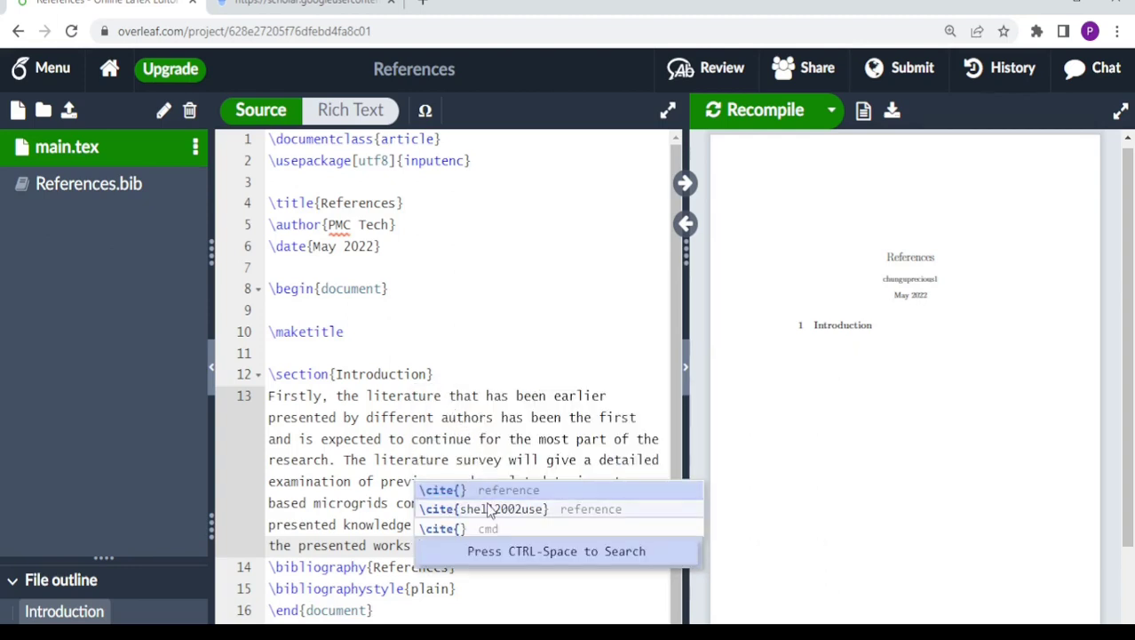
left_click(487, 505)
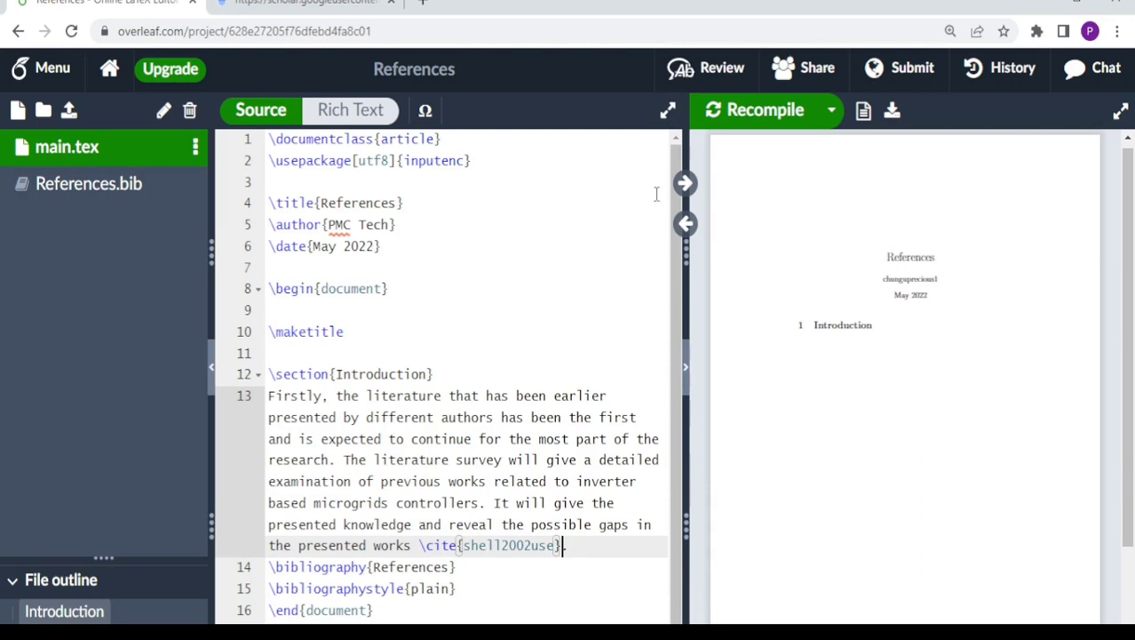
left_click(737, 114)
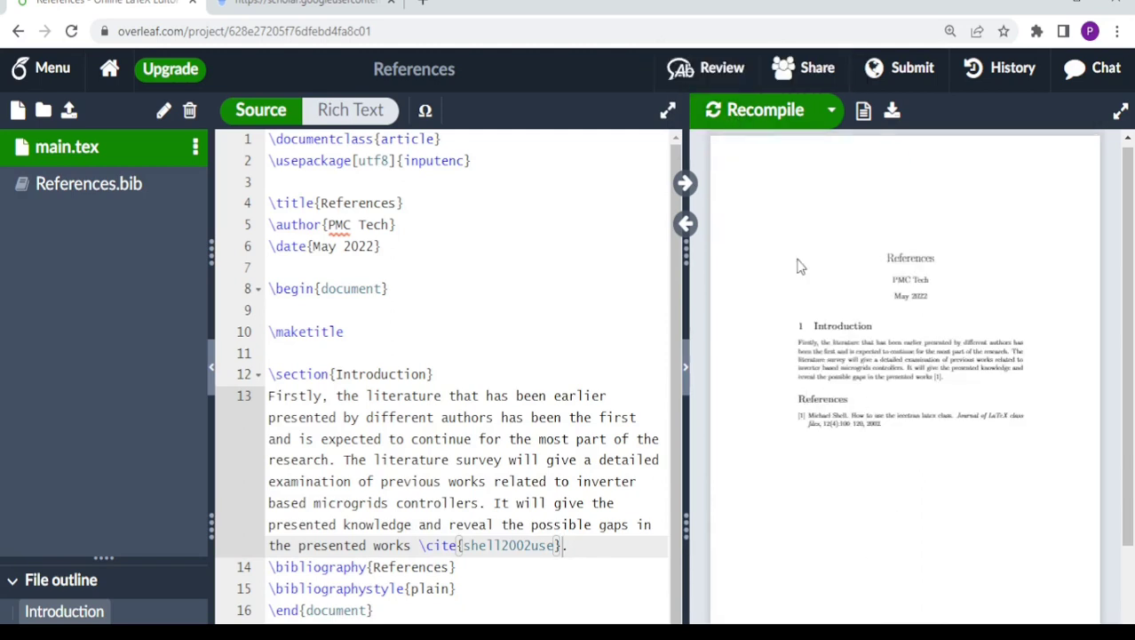
- Zoom in on the PDF preview and scroll to read the page
mouse_move(905, 373)
left_click(829, 169)
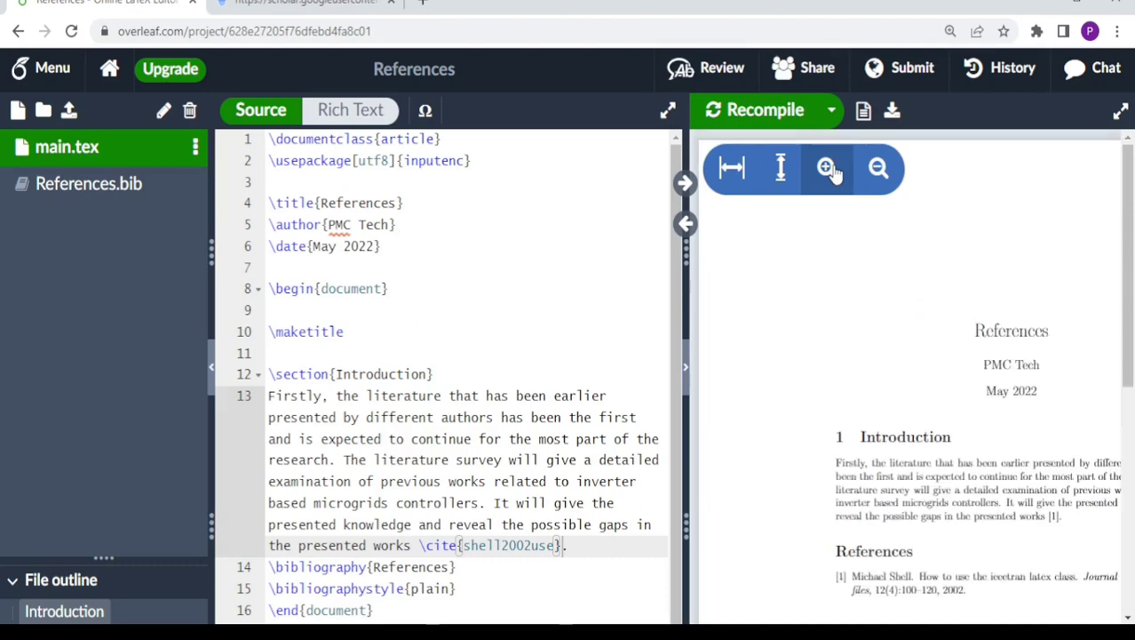
scroll(933, 533, "right", 3)
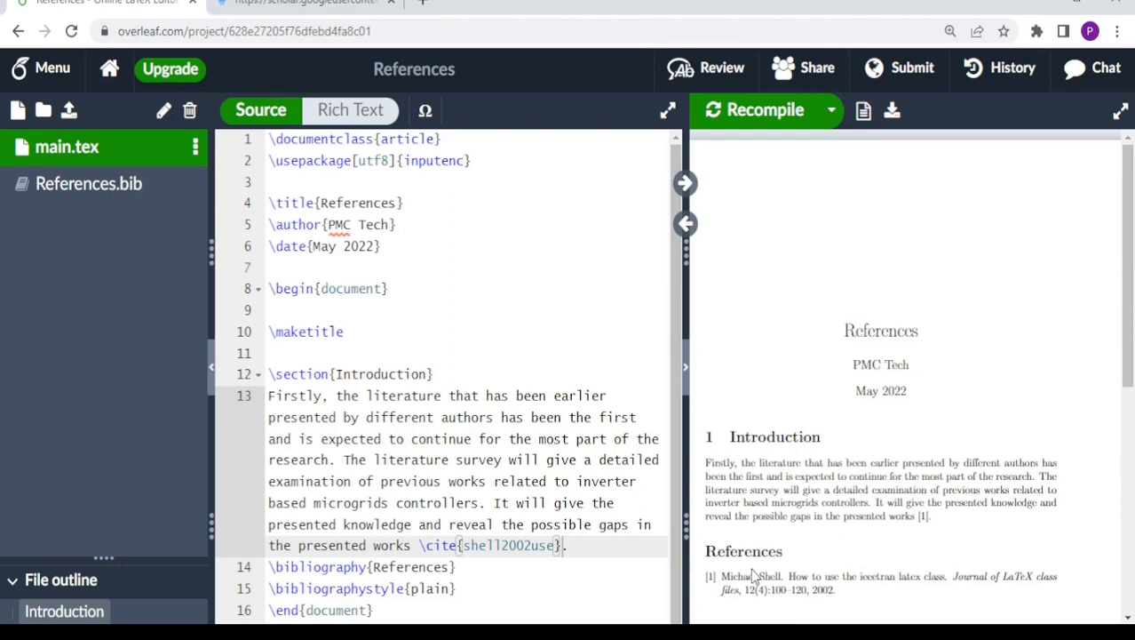
left_click_drag(1127, 277, 1127, 315)
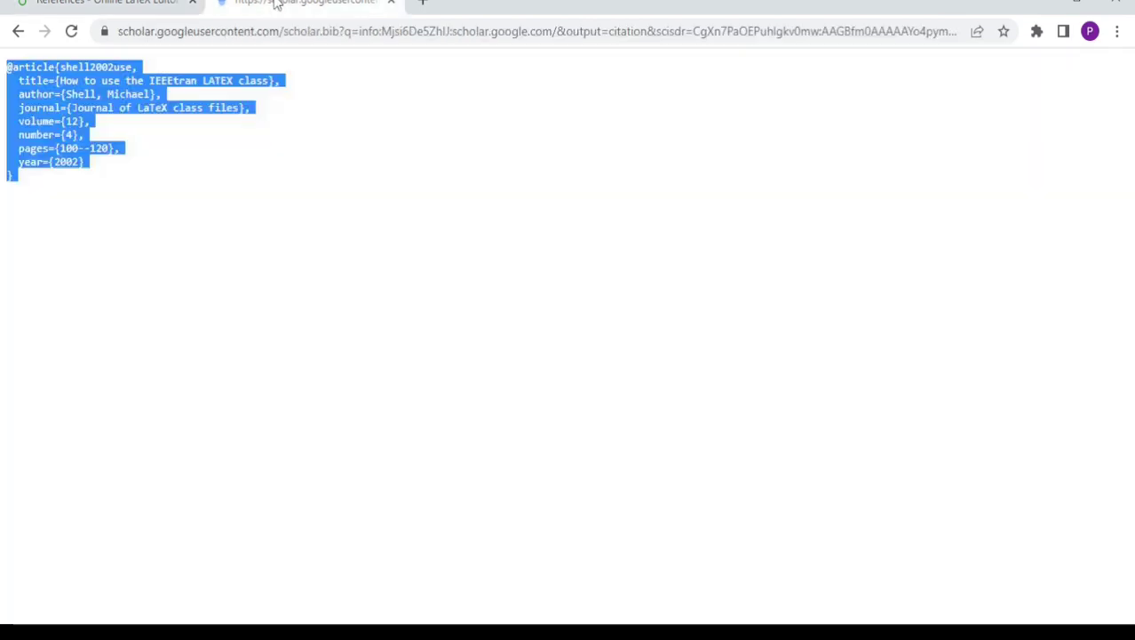
- Open the Tightly-Coupled Magneto-Visual-Inertial Fusion paper's BibTeX entry in Scholar and select it all
left_click(284, 4)
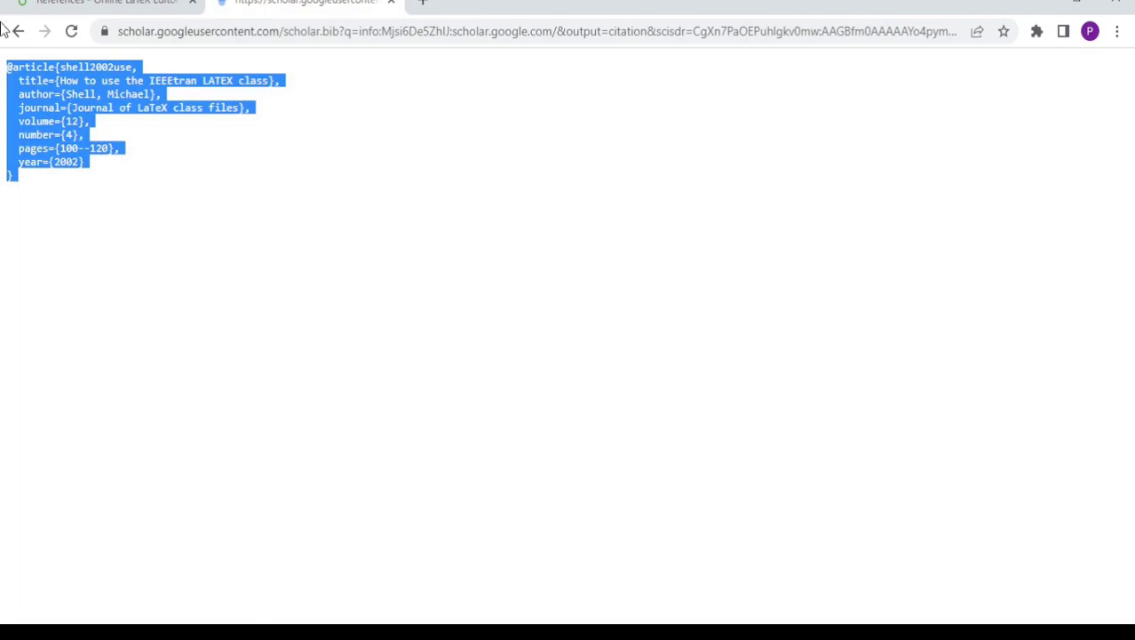
left_click(18, 31)
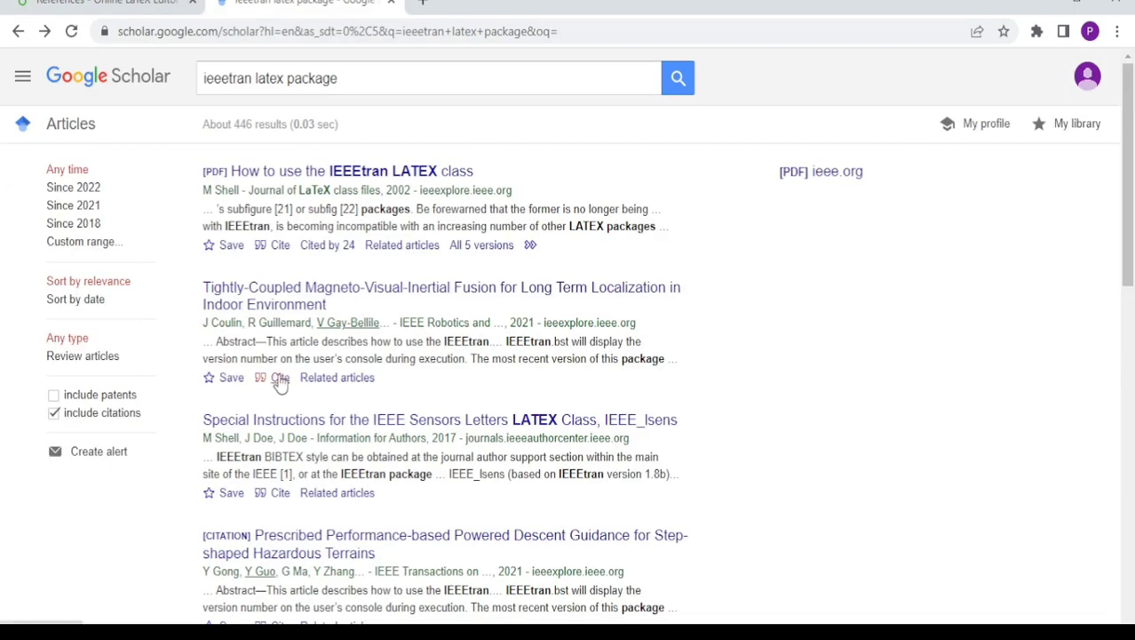
left_click(280, 378)
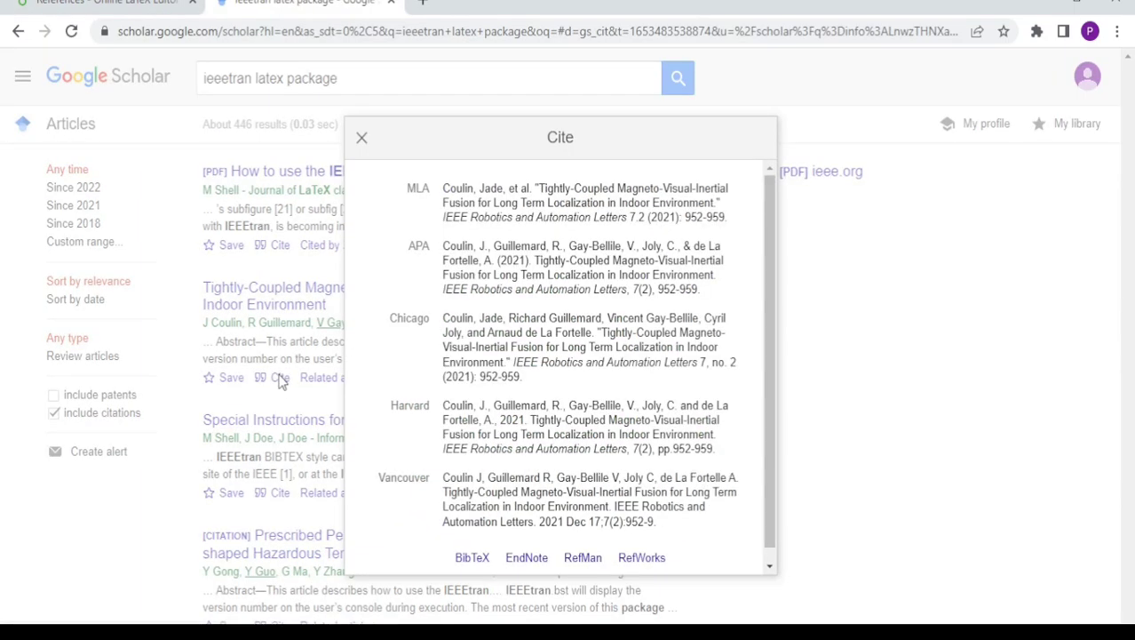
left_click(472, 557)
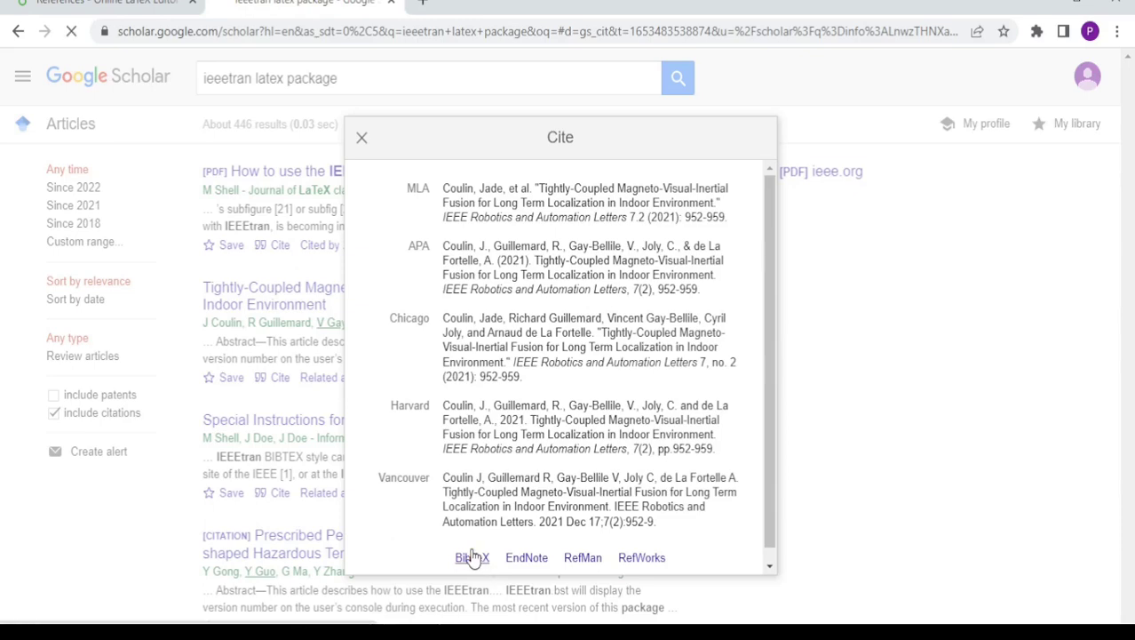
key("ctrl+a")
key("ctrl+c")
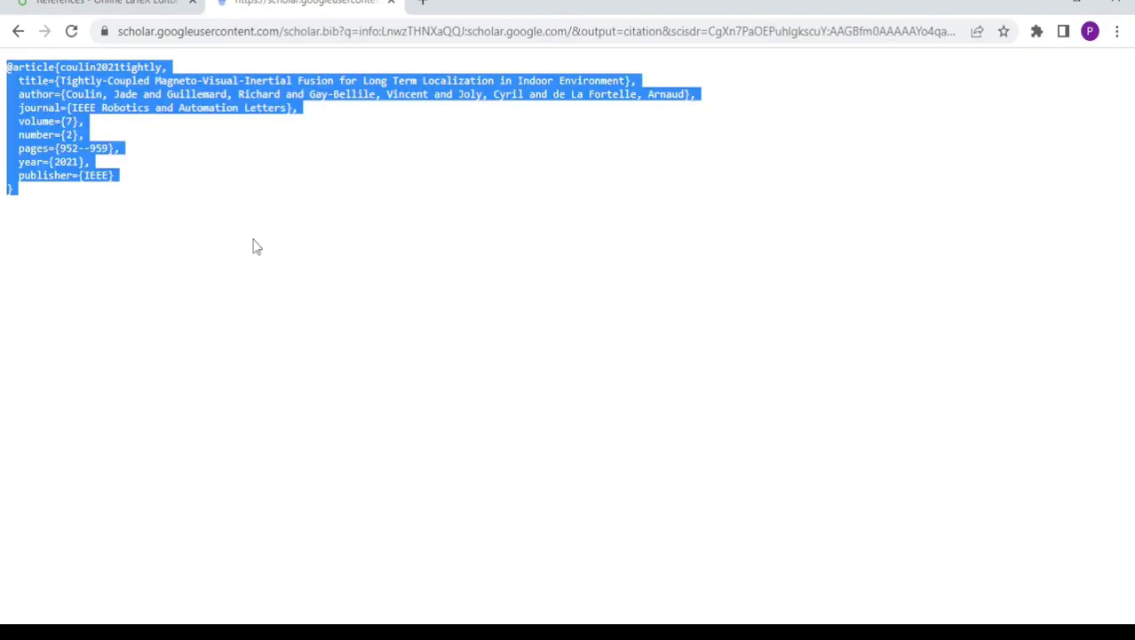
- Paste the coulin2021tightly entry below shell2002use in References.bib, then reopen main.tex
left_click(33, 7)
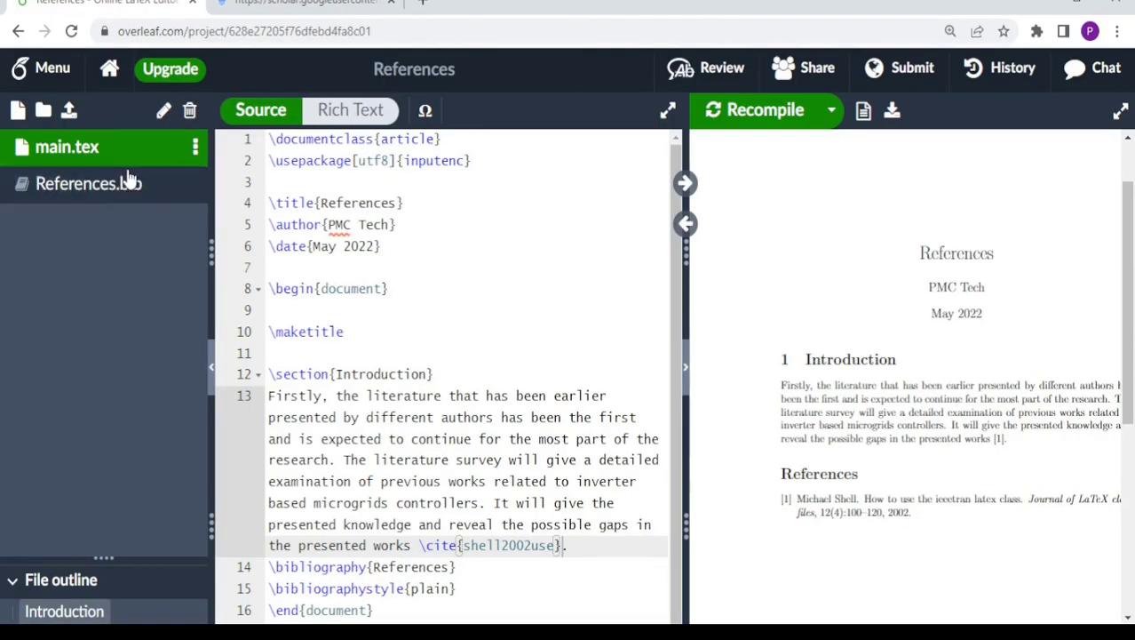
left_click(125, 194)
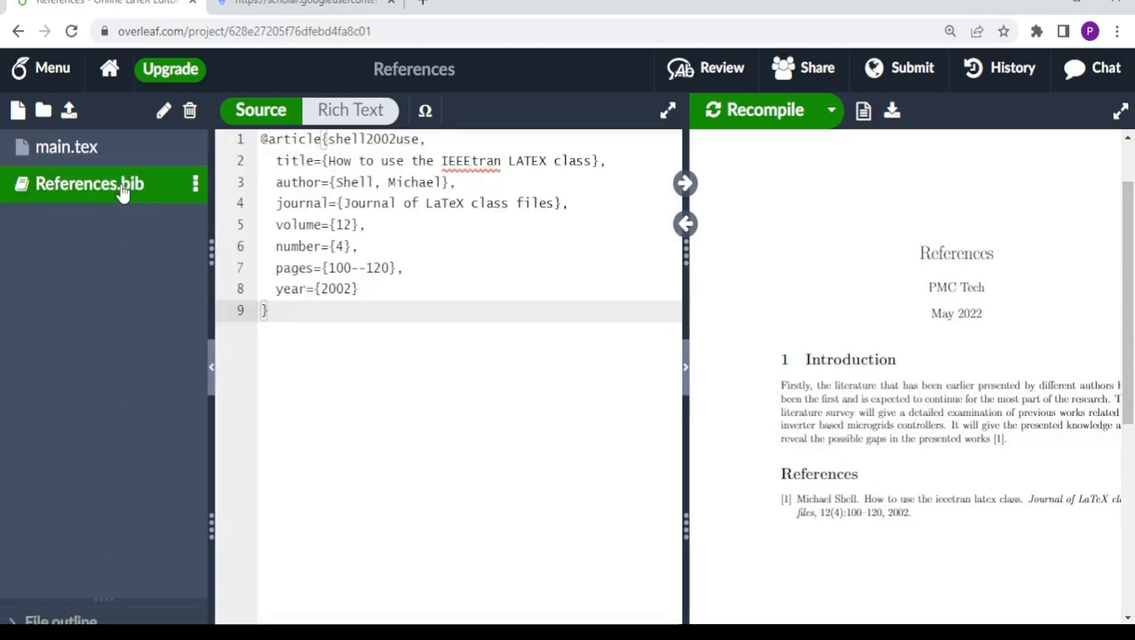
left_click(314, 315)
key("Return")
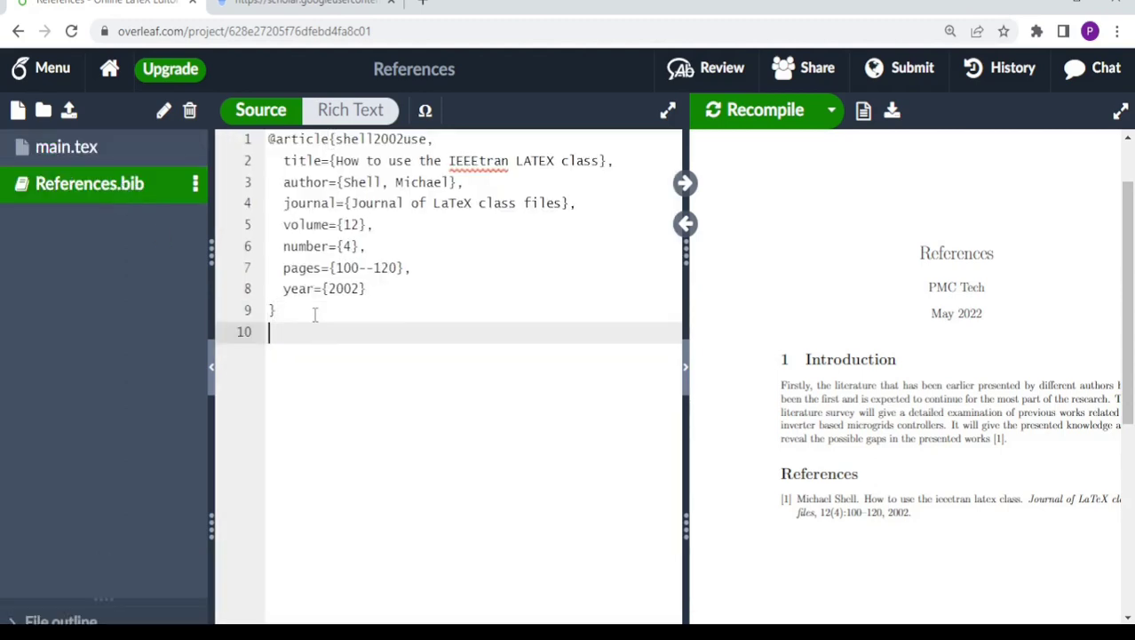
key("ctrl+v")
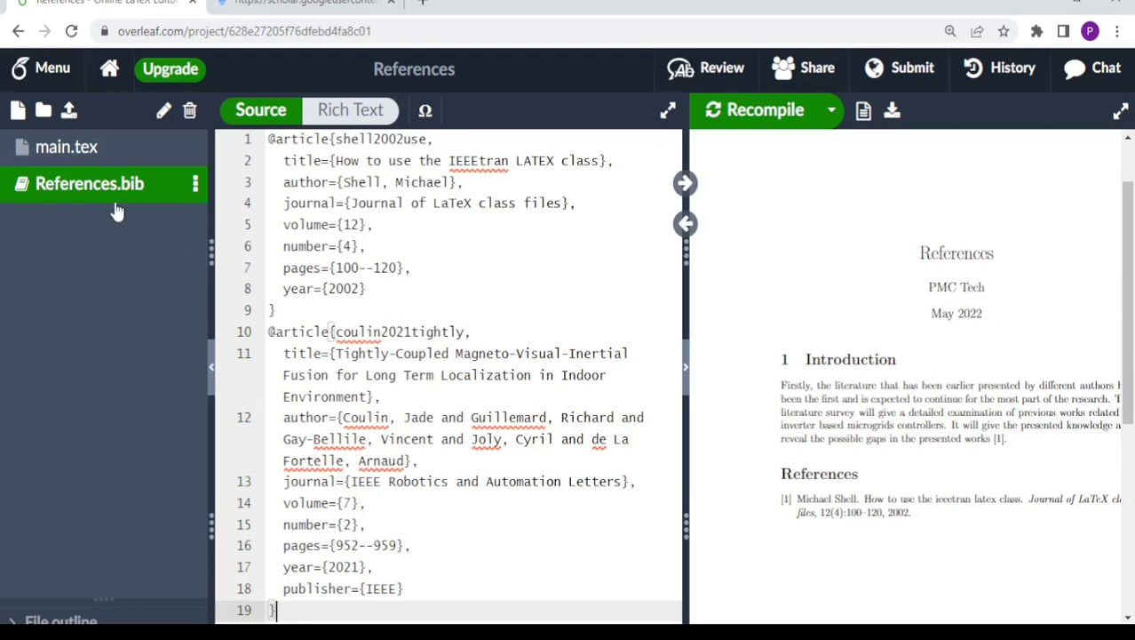
left_click(62, 152)
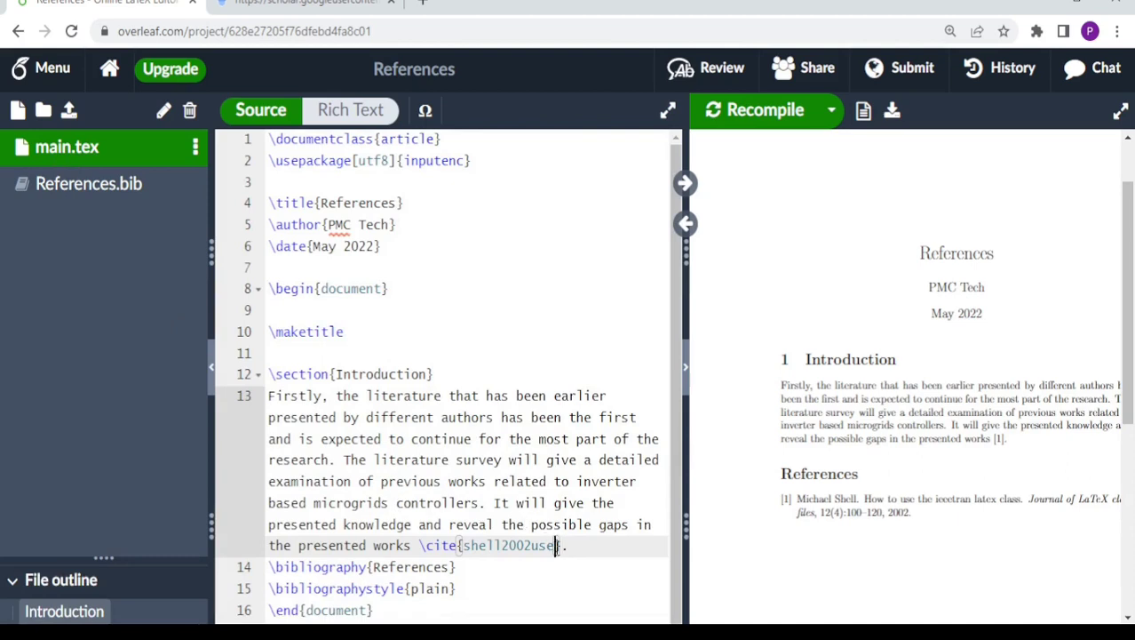
- Extend the citation to \cite{shell2002use,coulin2021tightly} and recompile
type(",")
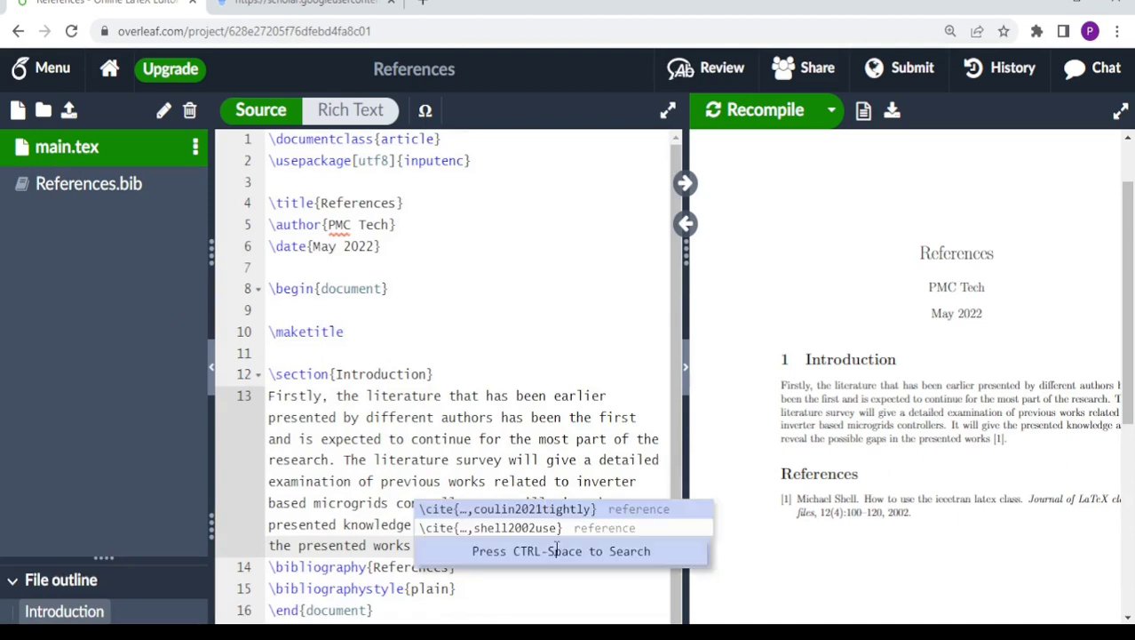
left_click(542, 508)
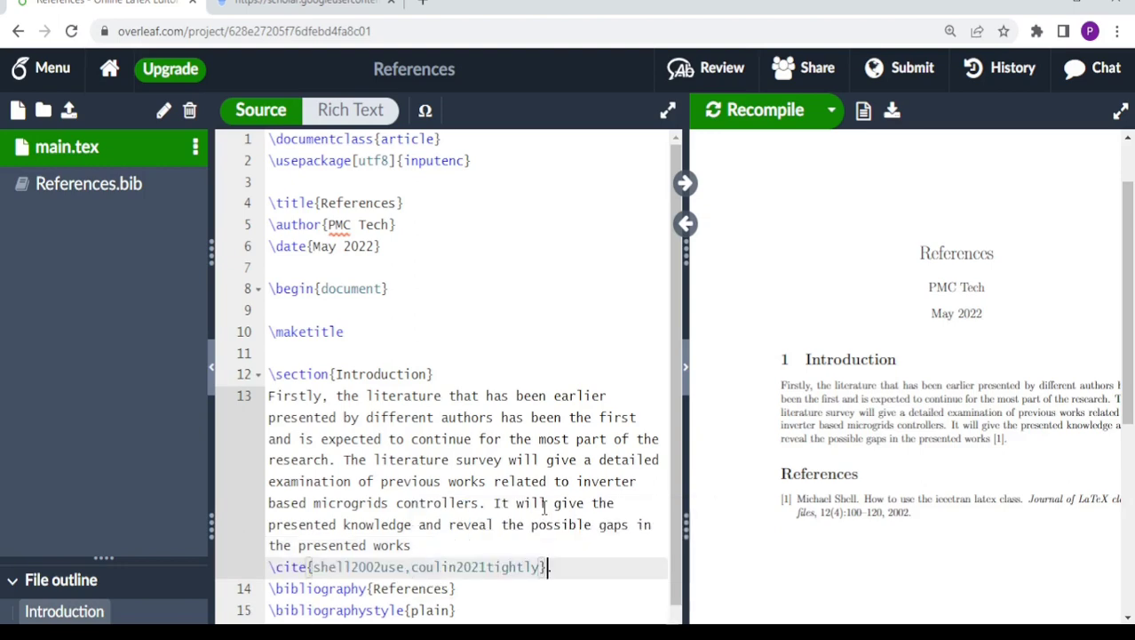
left_click(760, 111)
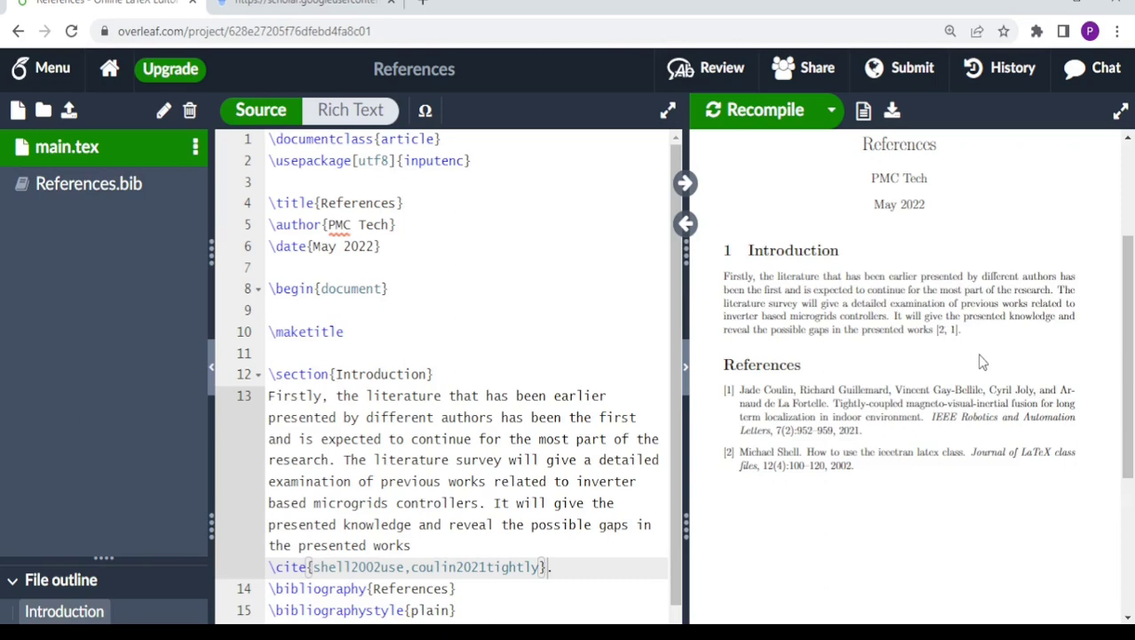
- Add \usepackage{cite} on line 3 of main.tex and recompile so the citation shows [1,2]
left_click(473, 161)
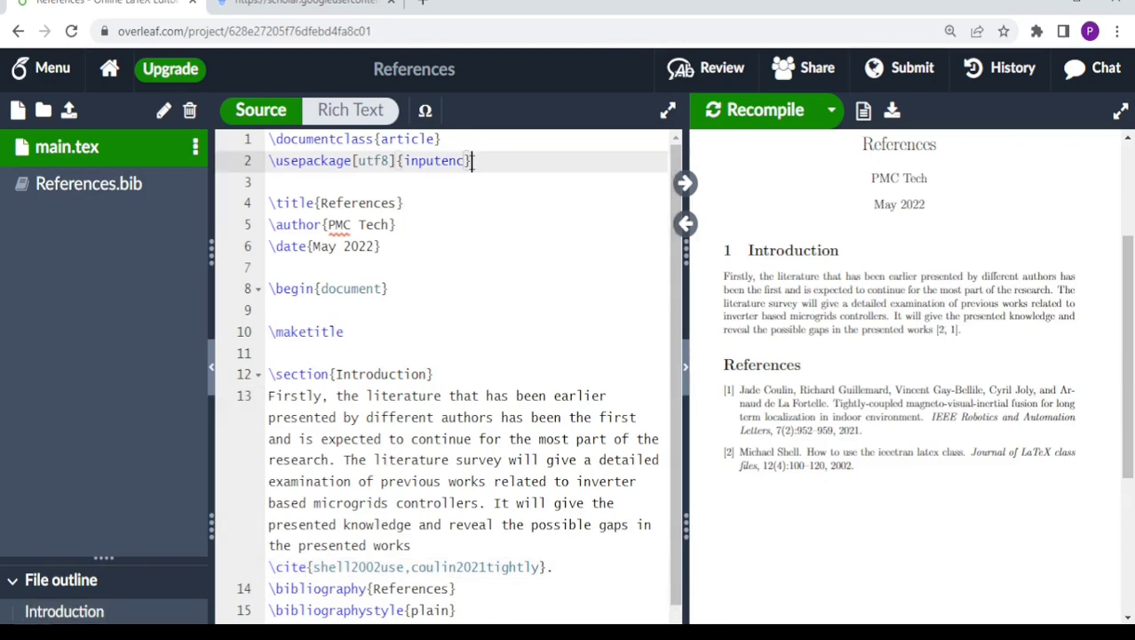
key("Return")
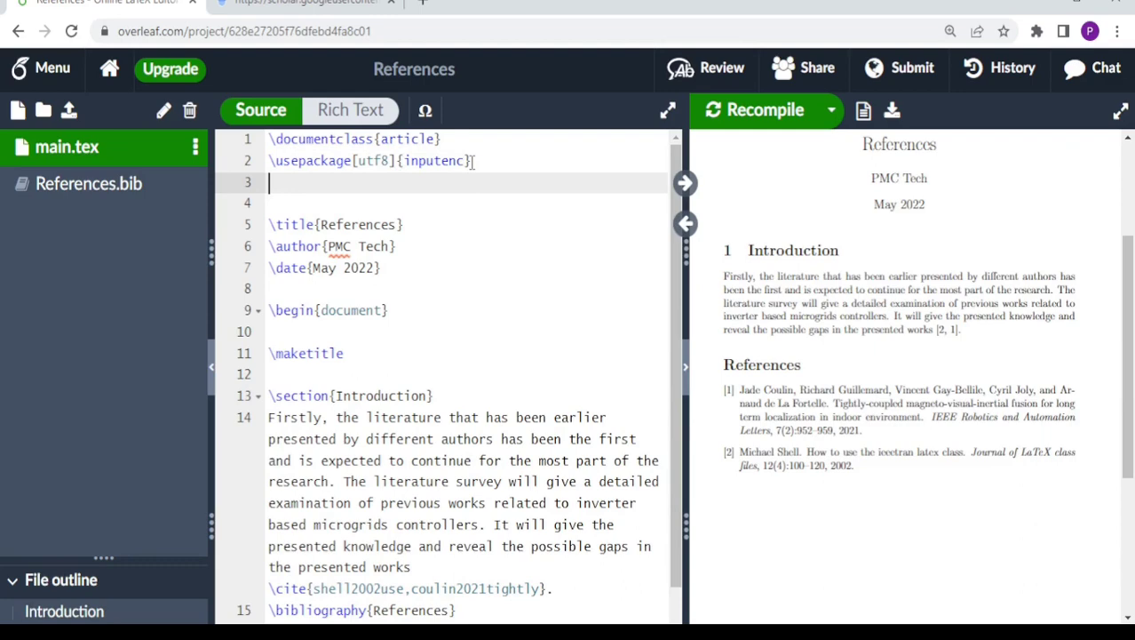
type("\\")
left_click(396, 208)
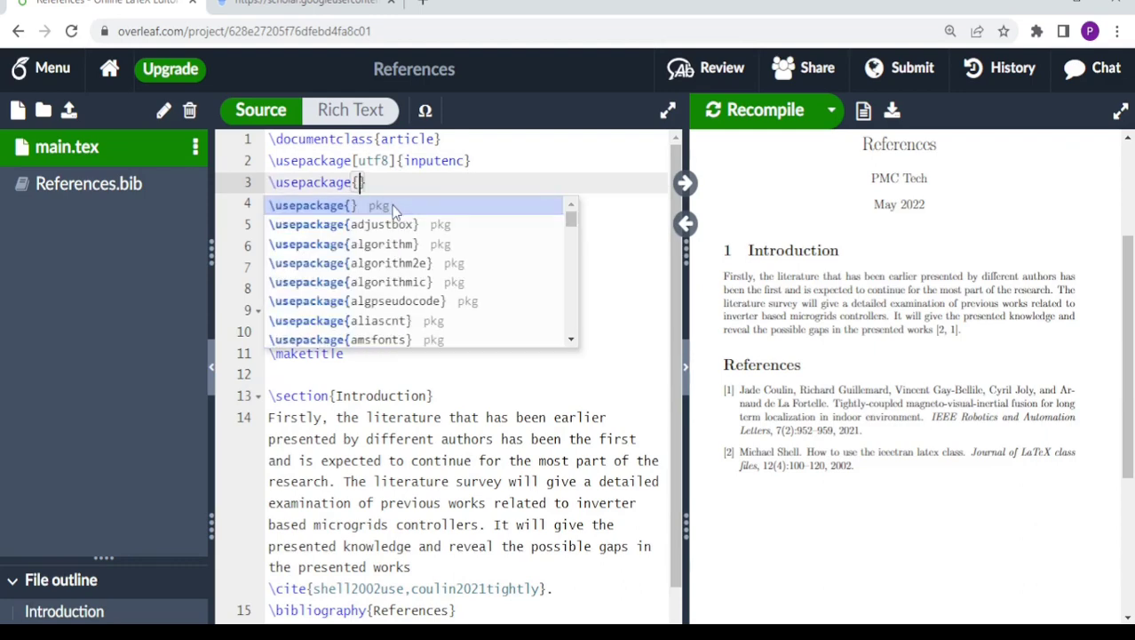
type("cite}")
left_click(754, 110)
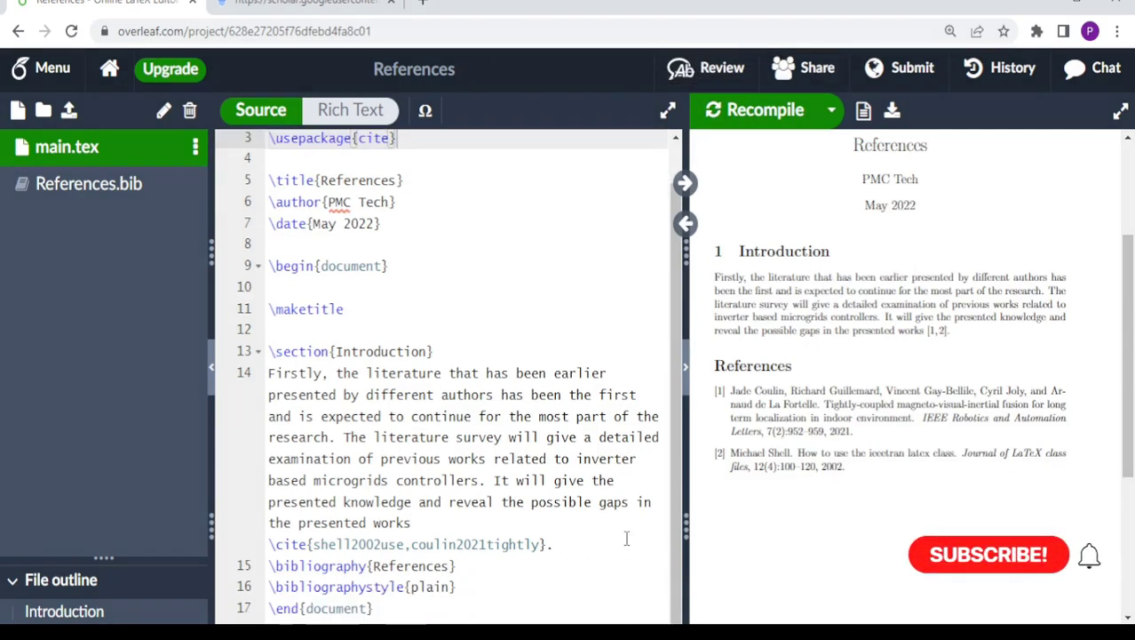
scroll(627, 538, "down", 1)
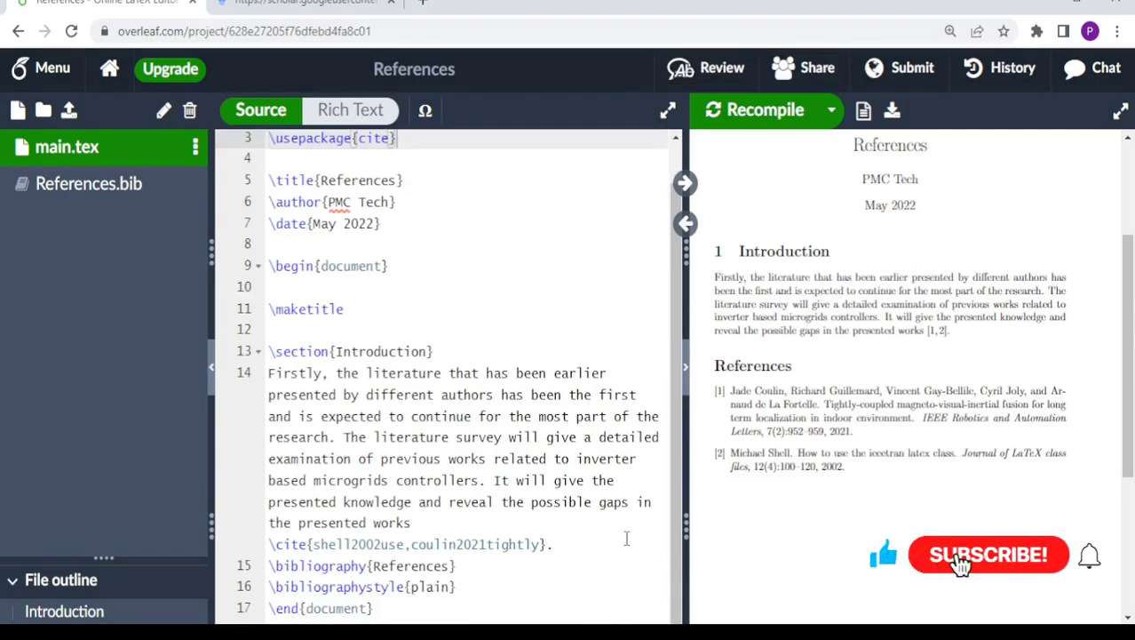